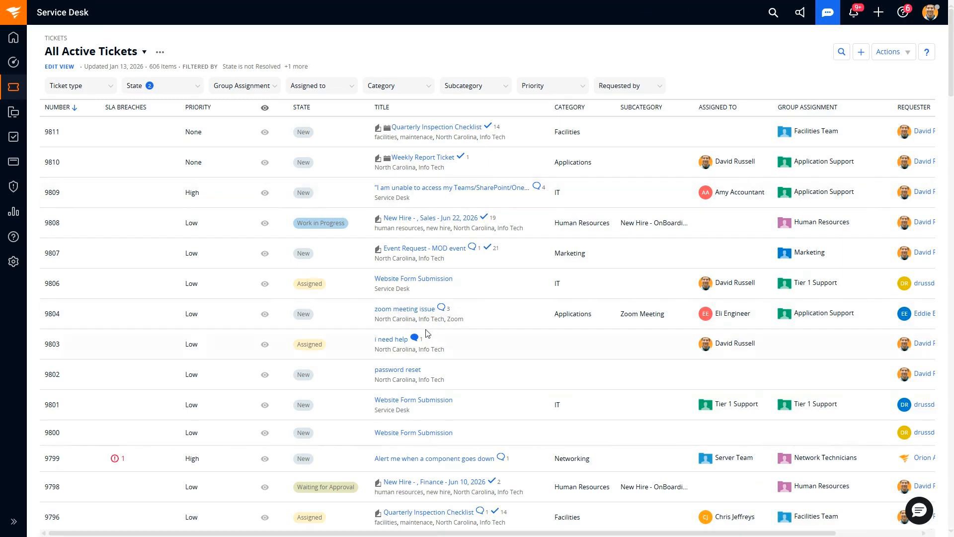
- Open the "zoom meeting issue" incident assigned to Application Support and check the AI notice about similar incidents
left_click(407, 310)
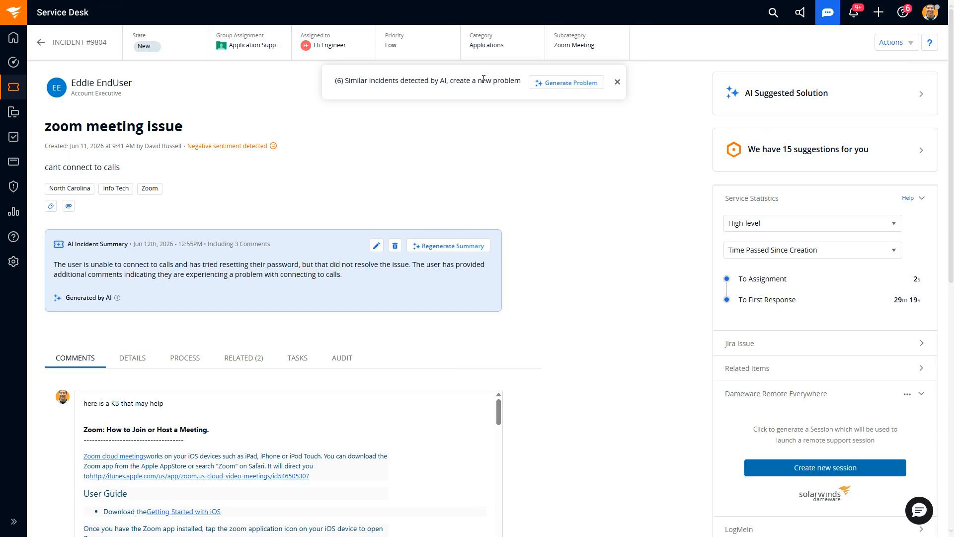
left_click_drag(346, 80, 522, 91)
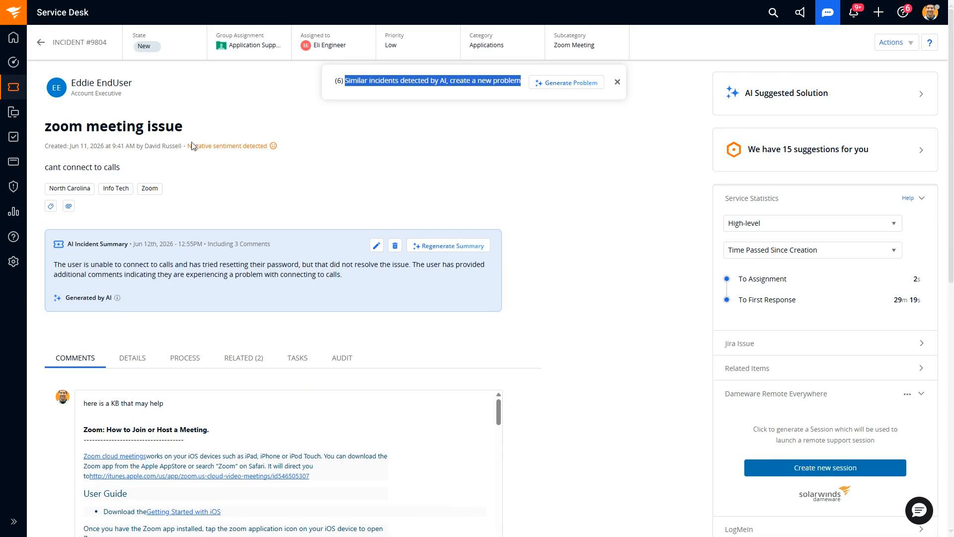
left_click(454, 93)
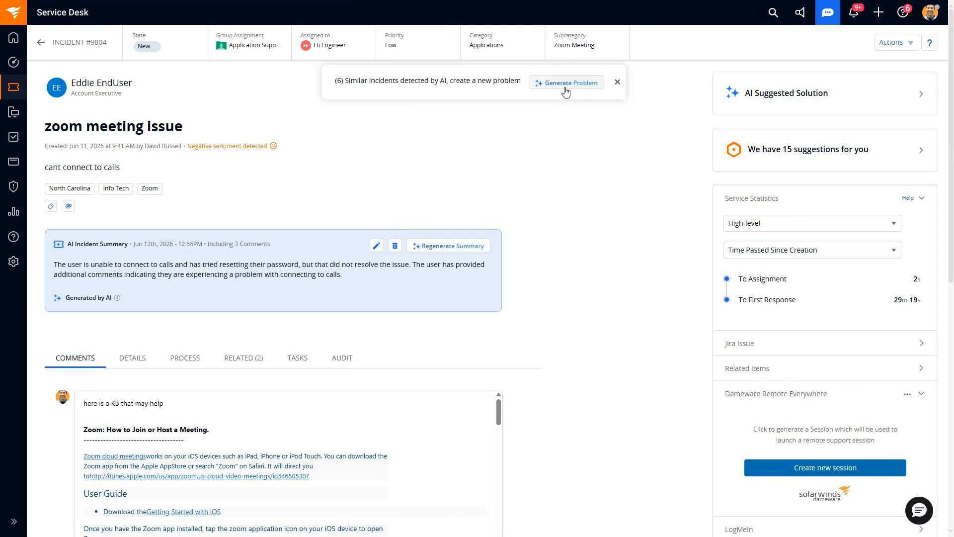
- Expand the full AI Suggested Solution for the incident and read its known-issue explanation and recommended instructions
left_click(782, 90)
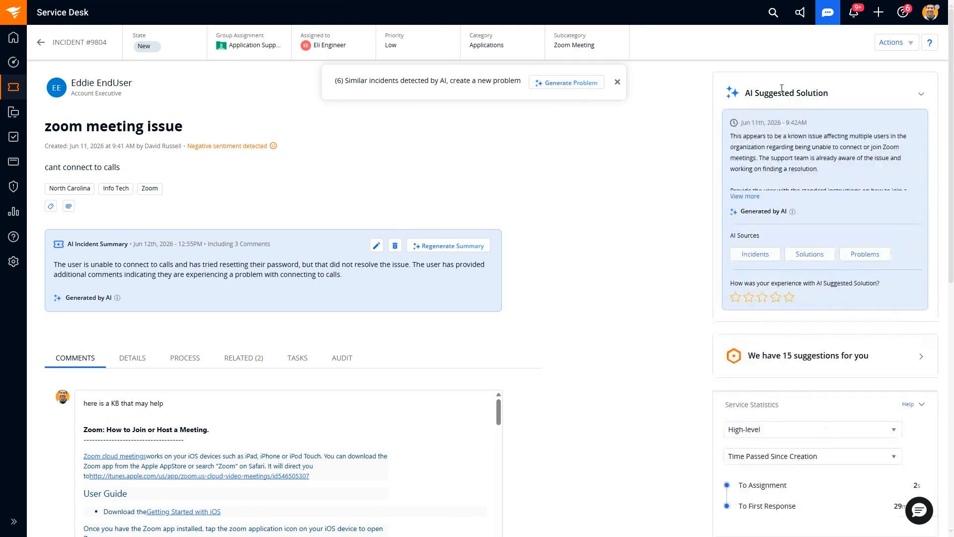
left_click(743, 197)
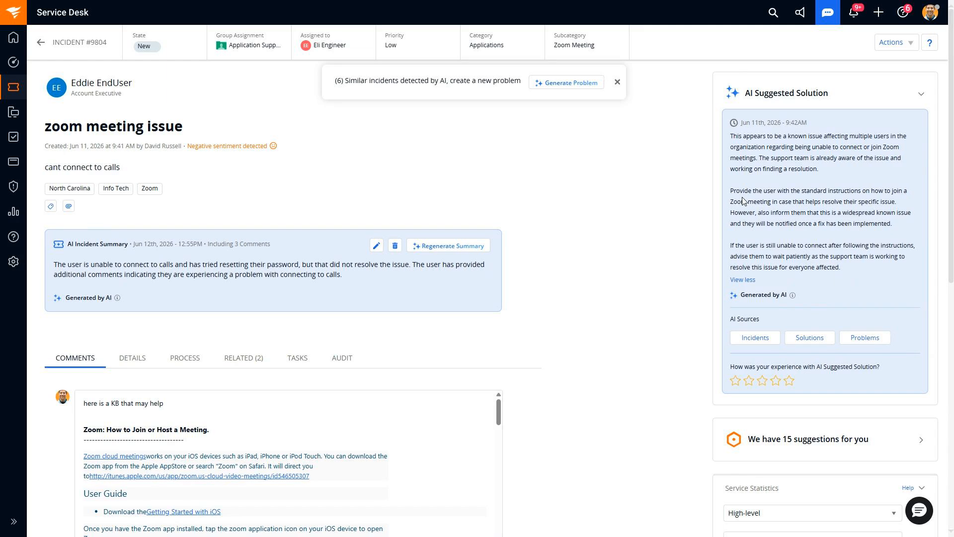
left_click_drag(753, 320, 731, 323)
left_click(770, 321)
left_click_drag(729, 135, 848, 170)
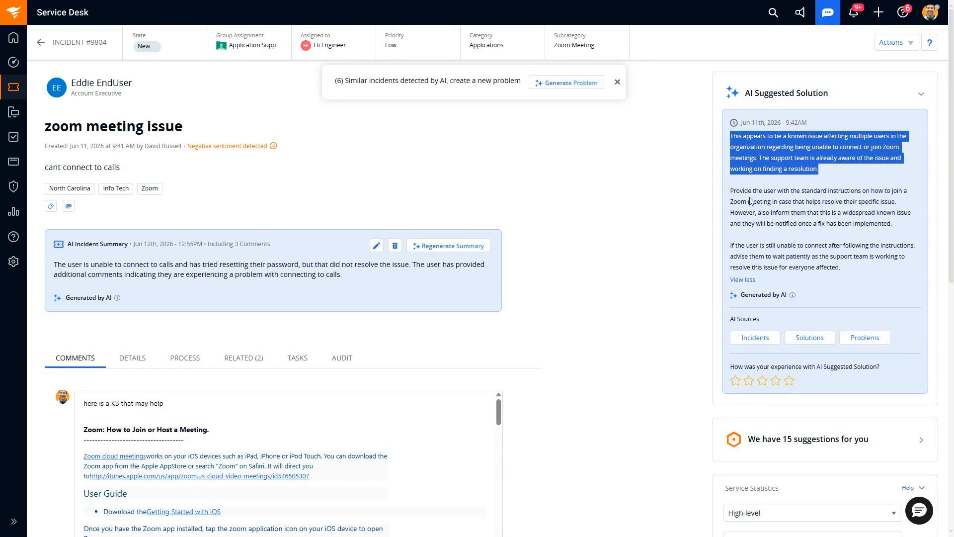
left_click_drag(745, 191, 821, 203)
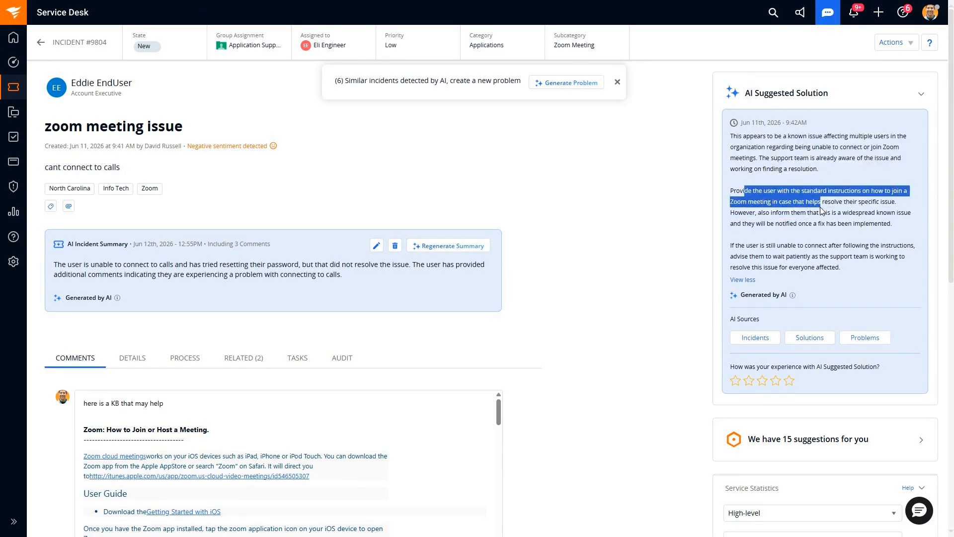
left_click(863, 179)
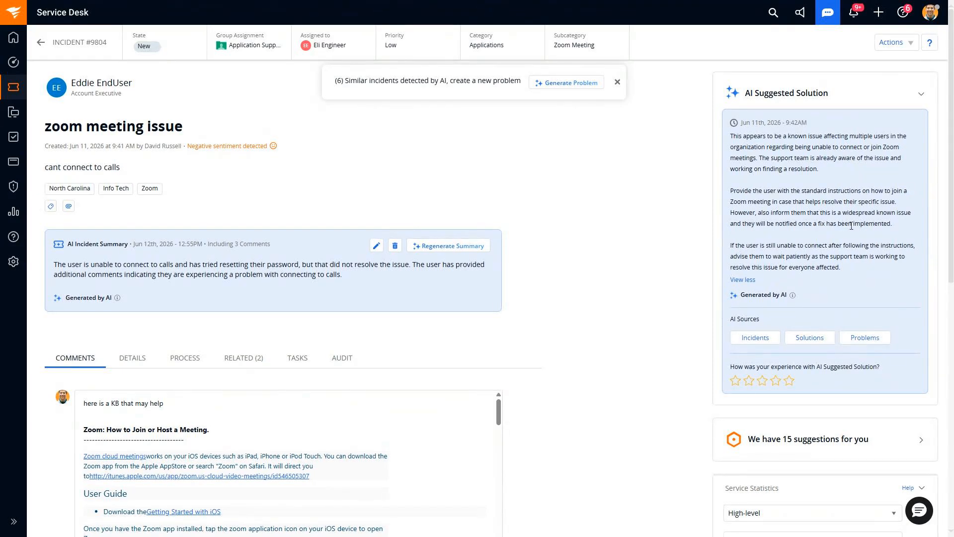
- Post the drafted public comment containing the "Zoom: How to Join or Host a Meeting" knowledge base article
scroll(580, 189, "down", 3)
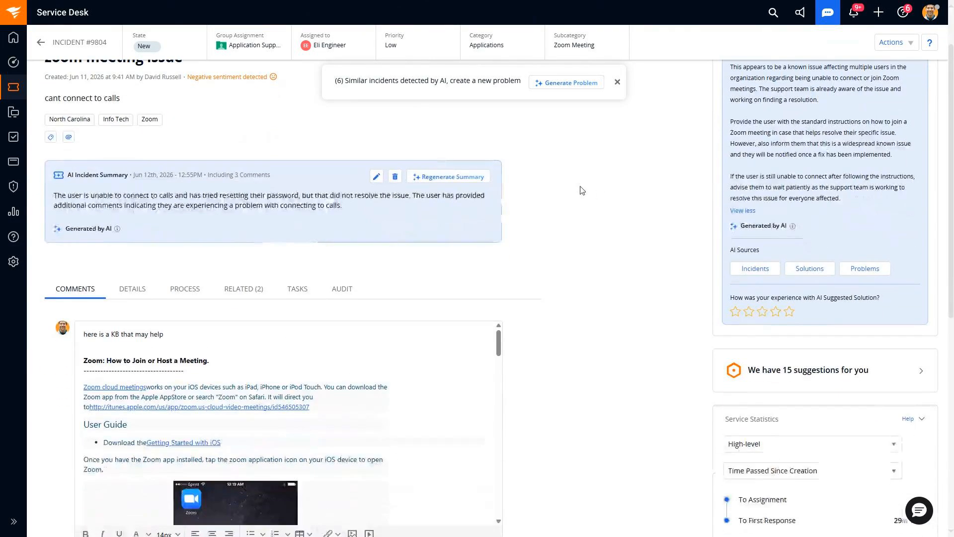
scroll(352, 256, "down", 5)
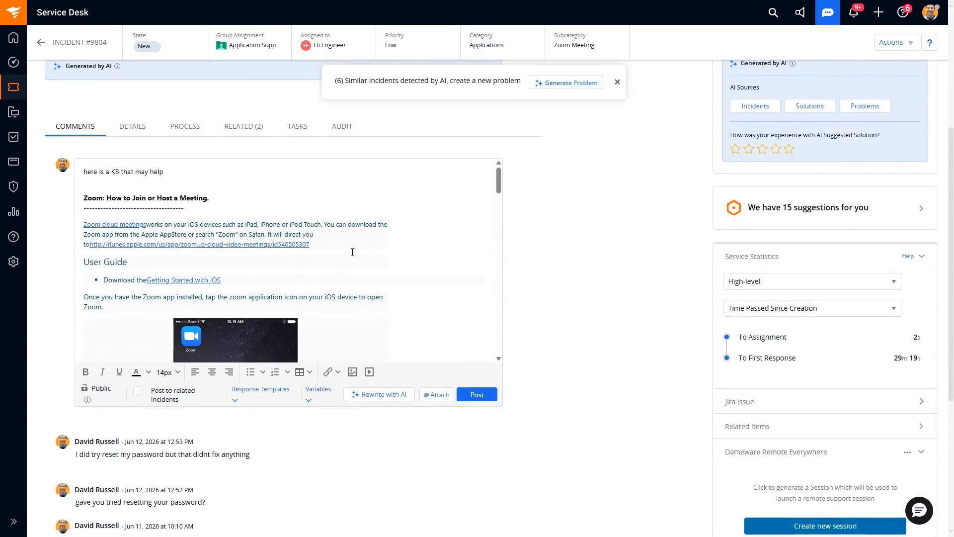
scroll(169, 196, "down", 10)
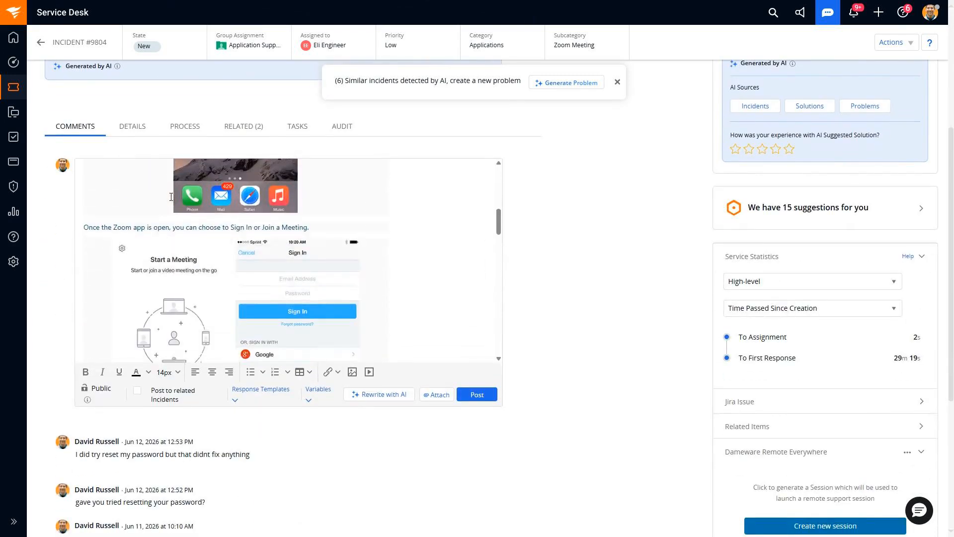
left_click(467, 394)
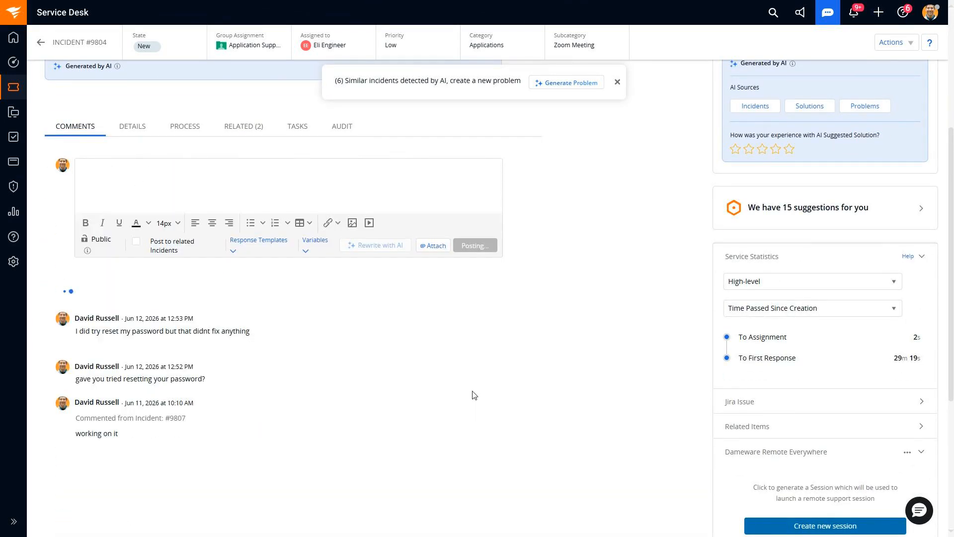
- Review the posted knowledge base comment and the earlier comments about the password reset in the incident's thread
scroll(571, 388, "down", 14)
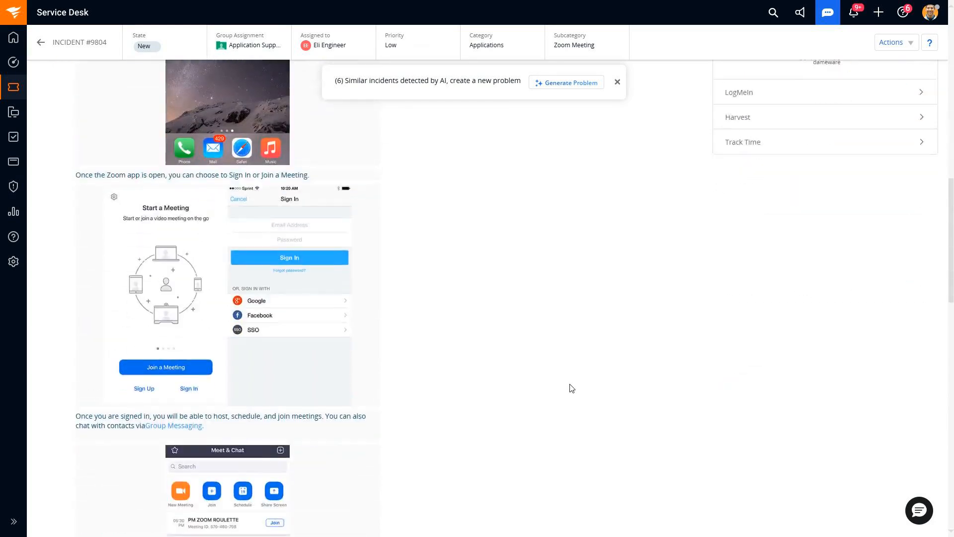
scroll(571, 388, "down", 11)
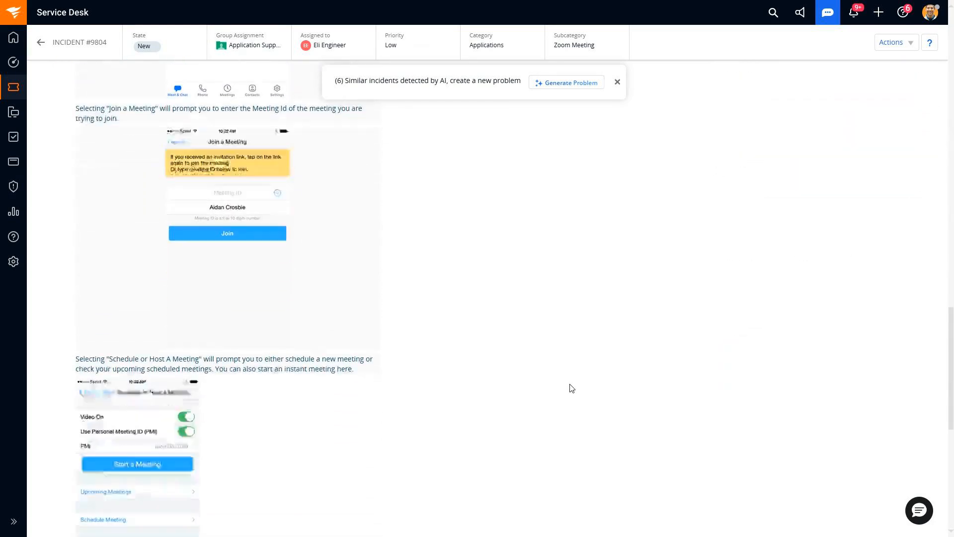
scroll(571, 387, "down", 5)
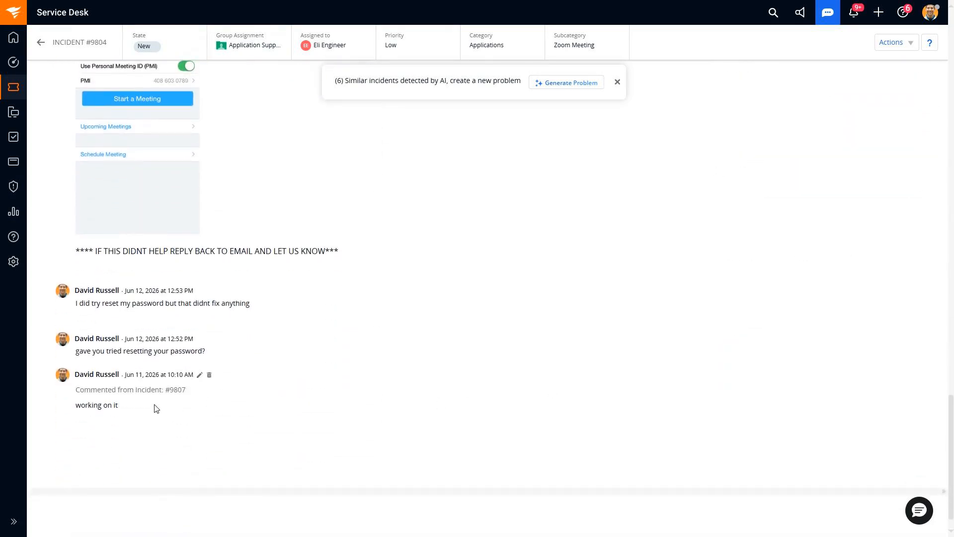
left_click_drag(139, 409, 71, 403)
left_click_drag(210, 354, 69, 338)
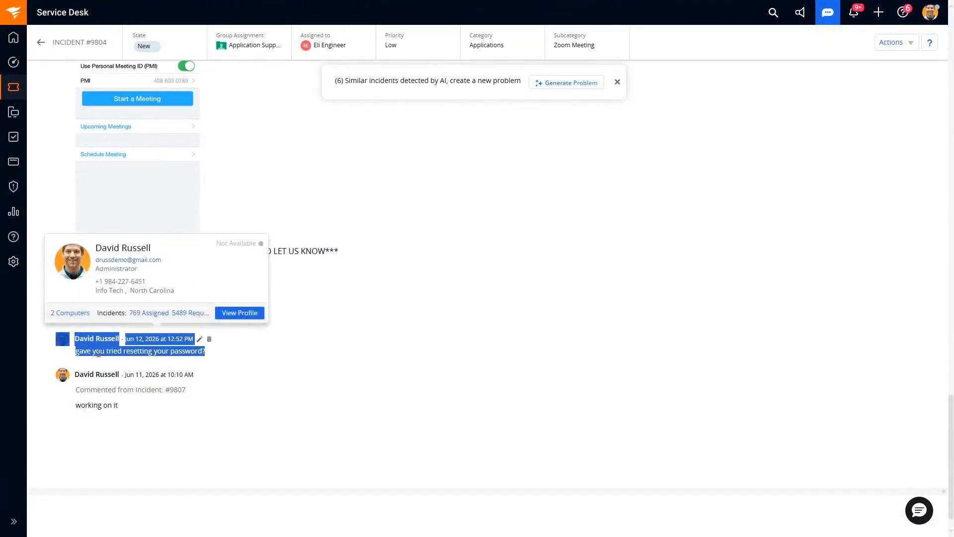
left_click_drag(252, 305, 77, 303)
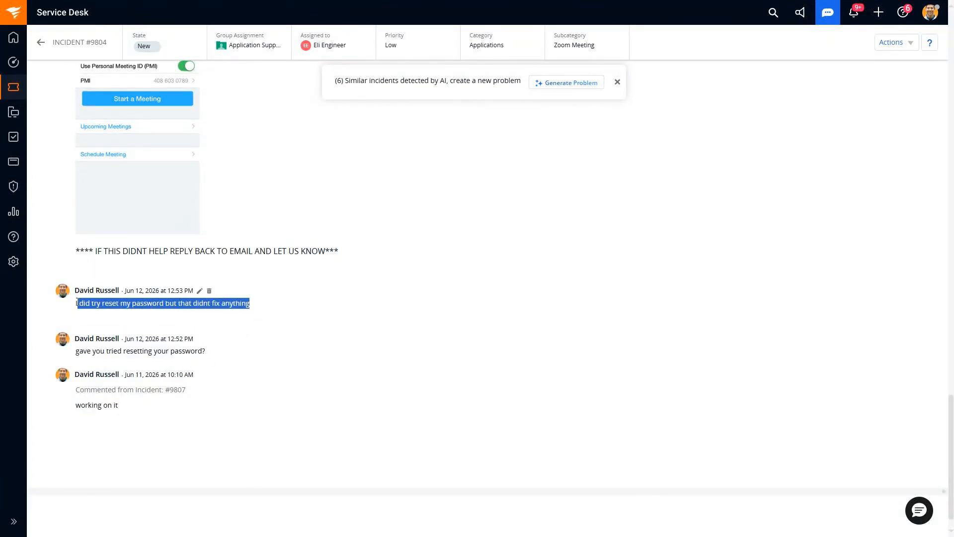
left_click(314, 307)
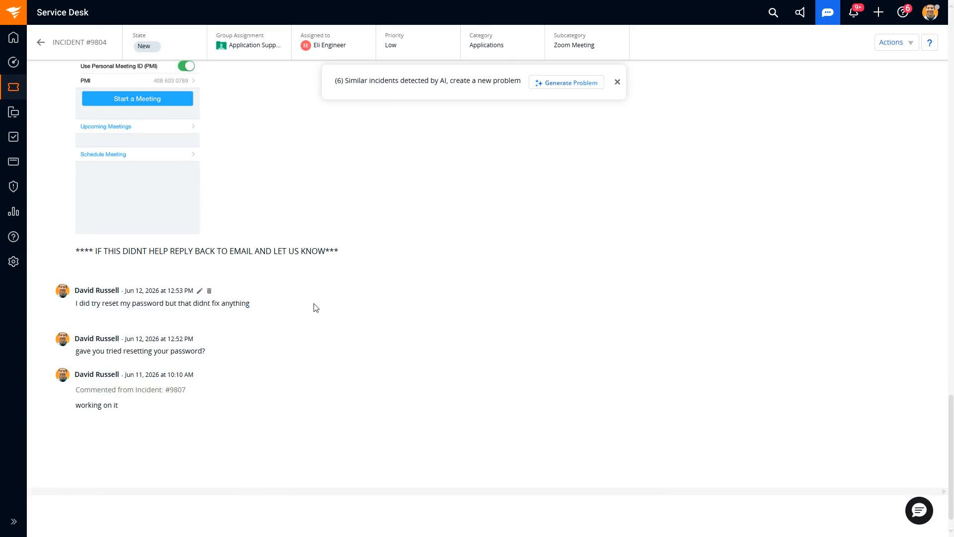
scroll(314, 307, "up", 15)
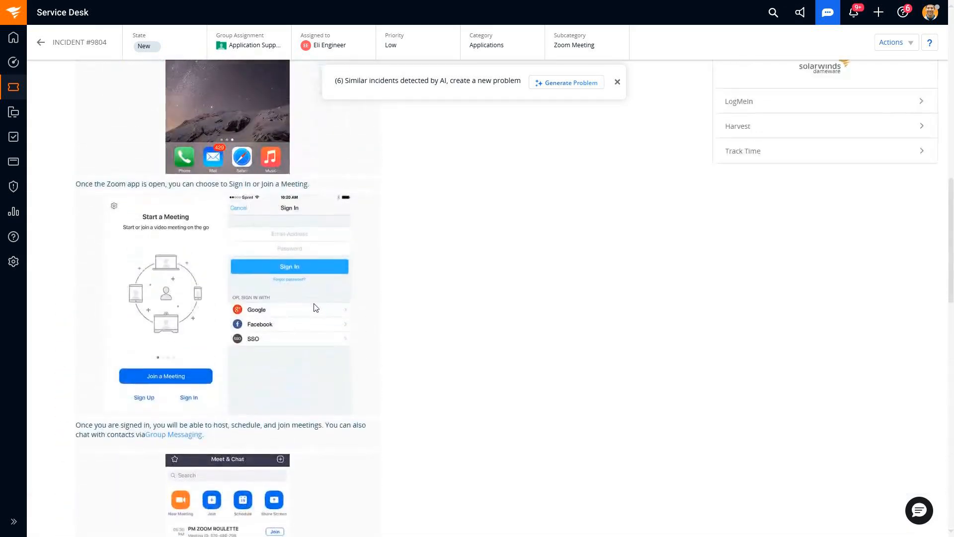
scroll(315, 309, "up", 6)
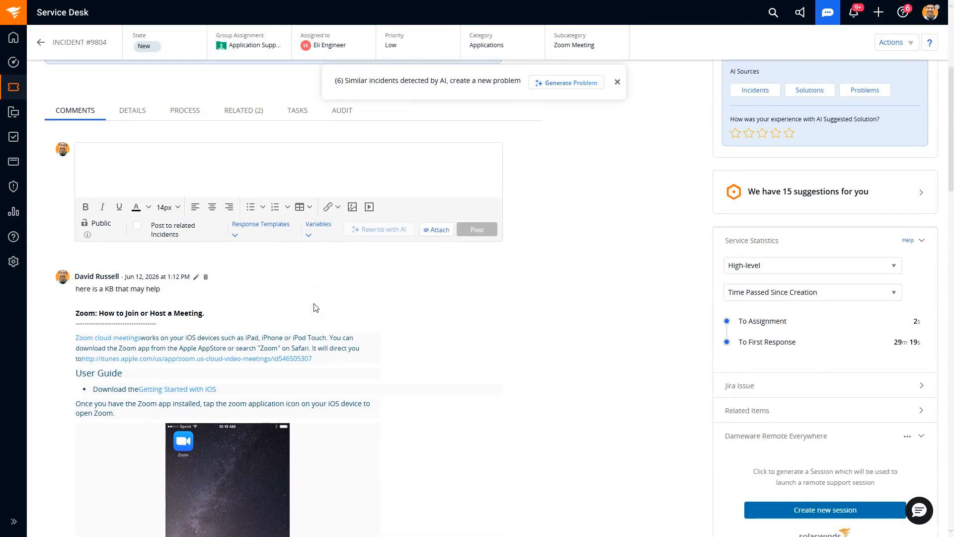
scroll(314, 307, "up", 5)
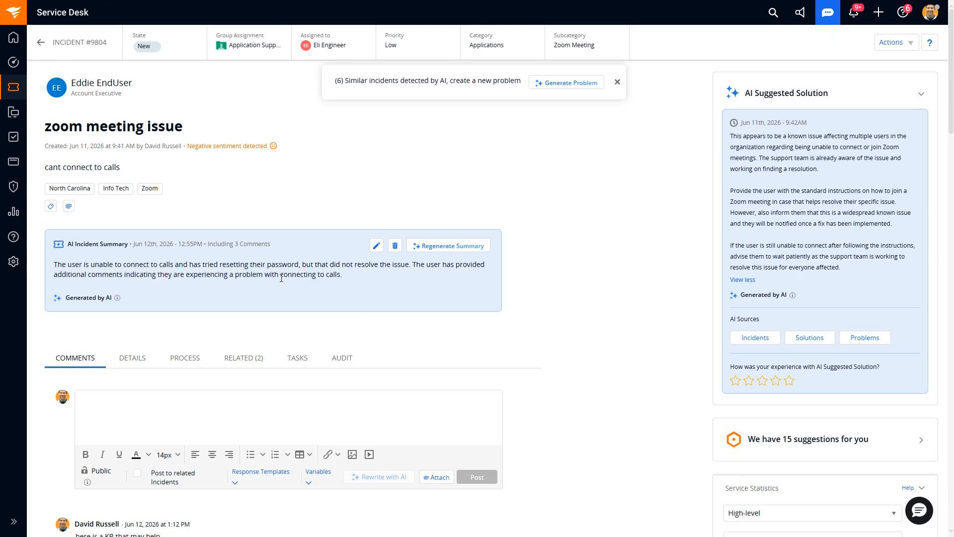
- Choose the Resolved state, generate an AI description with the Solved (Permanently) resolution, and close the dialog without resolving the incident
left_click(146, 47)
scroll(221, 185, "down", 2)
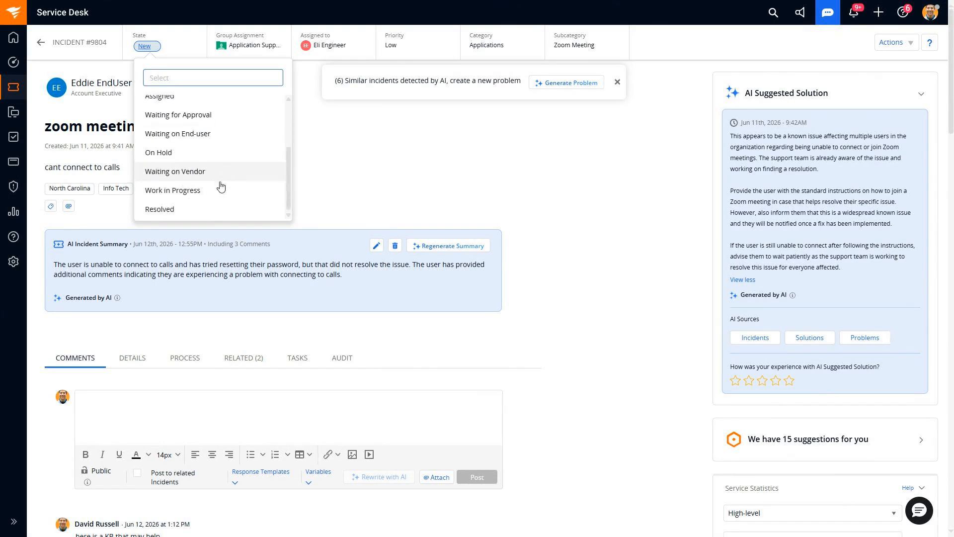
left_click(211, 207)
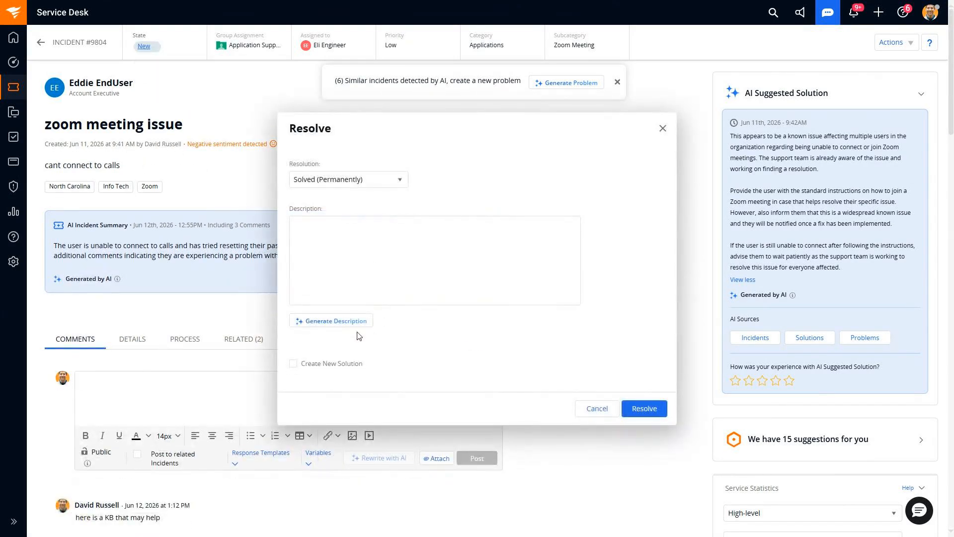
left_click(342, 327)
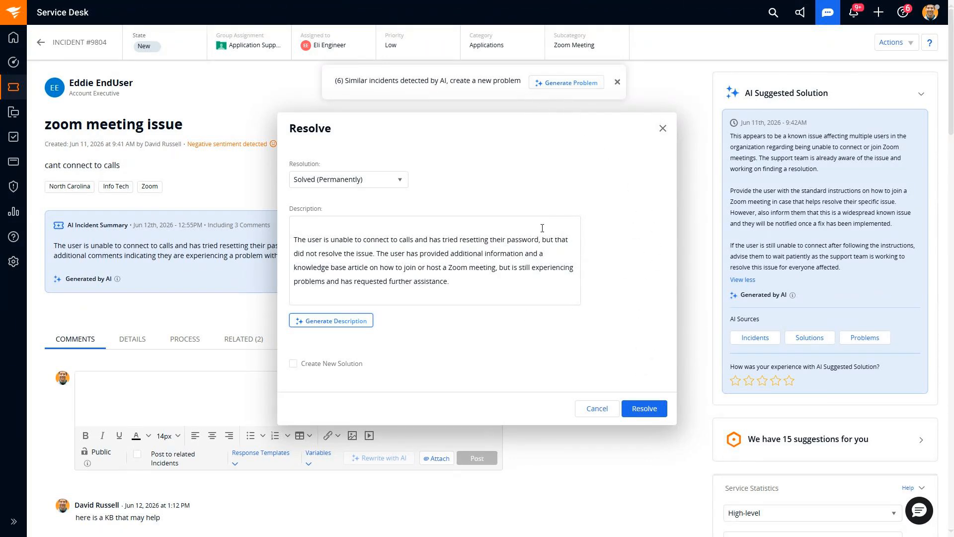
left_click_drag(462, 284, 337, 226)
left_click(341, 225)
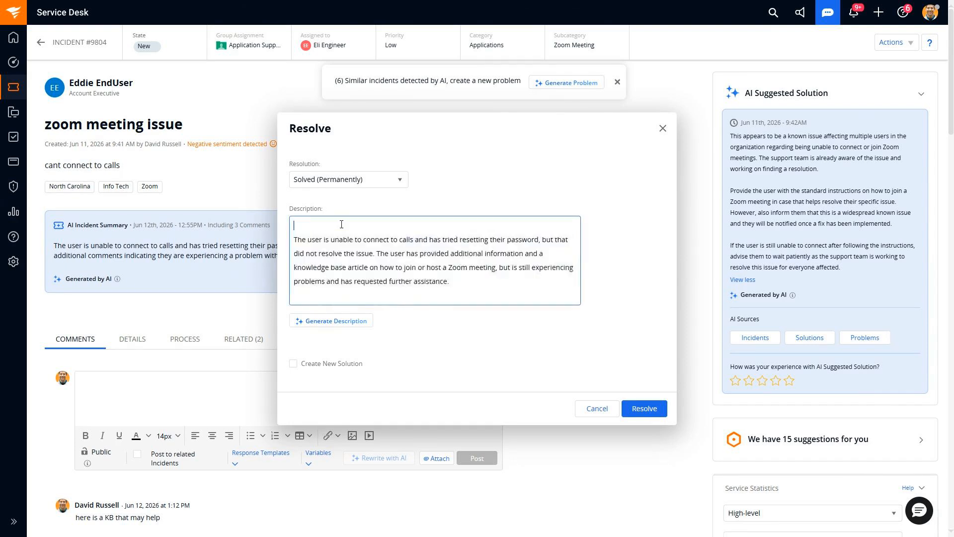
left_click(664, 129)
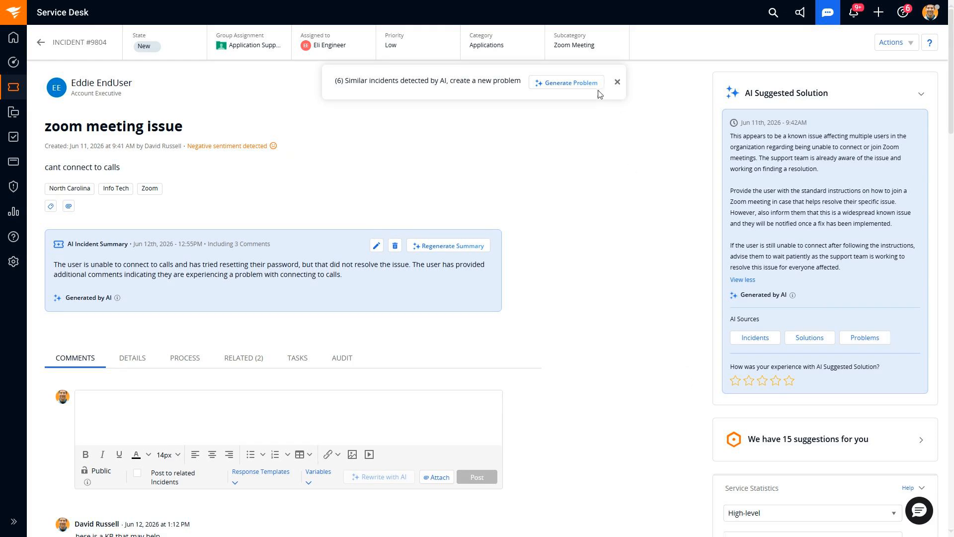
- Generate a new problem from the similar incidents and review its AI-written description
left_click(582, 89)
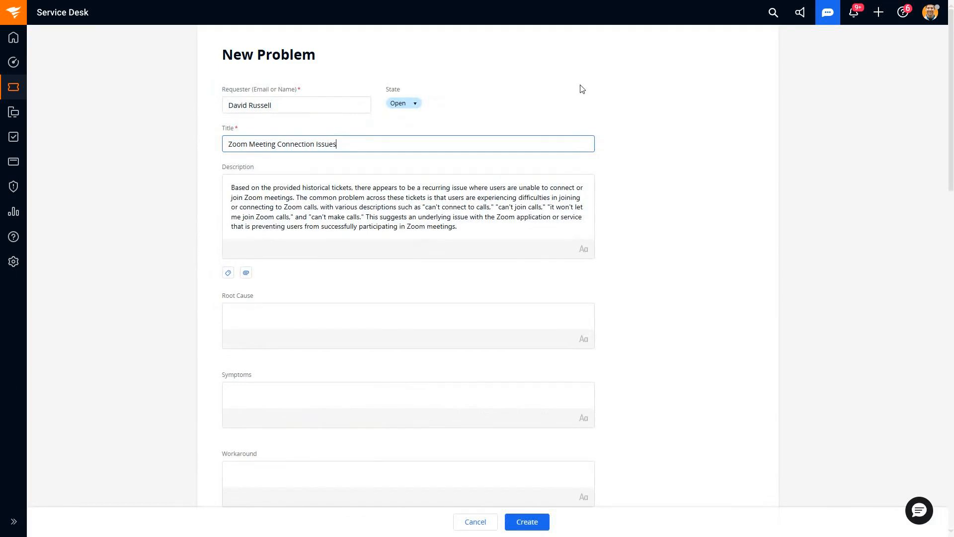
left_click_drag(467, 227, 213, 208)
scroll(215, 208, "down", 2)
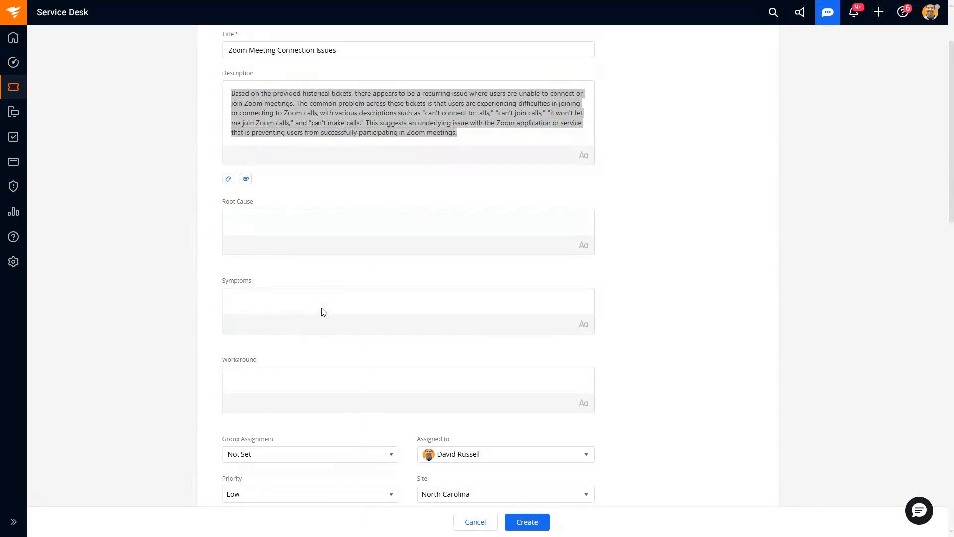
- Mark People and Products (Technology) on the new problem, checking the options for affected users and products
scroll(323, 312, "down", 6)
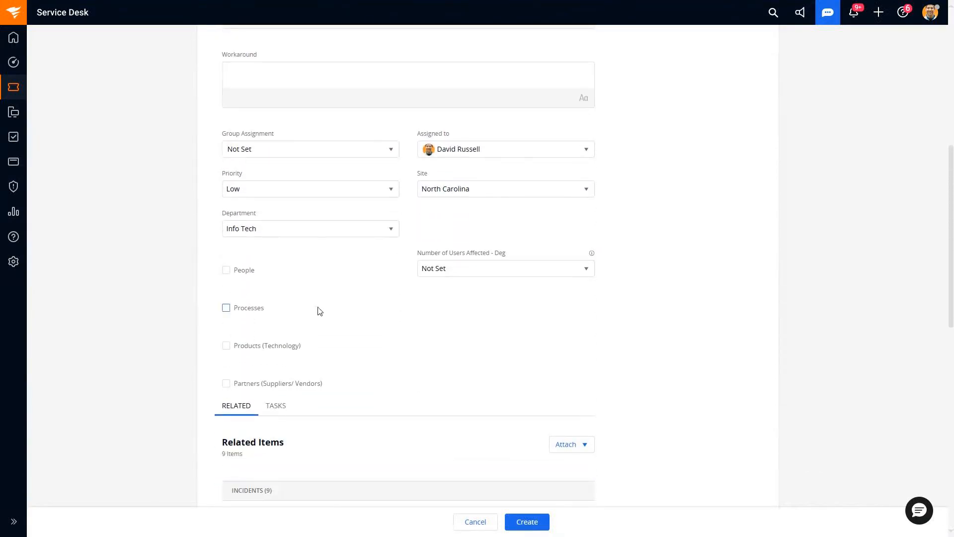
left_click(226, 270)
left_click(479, 272)
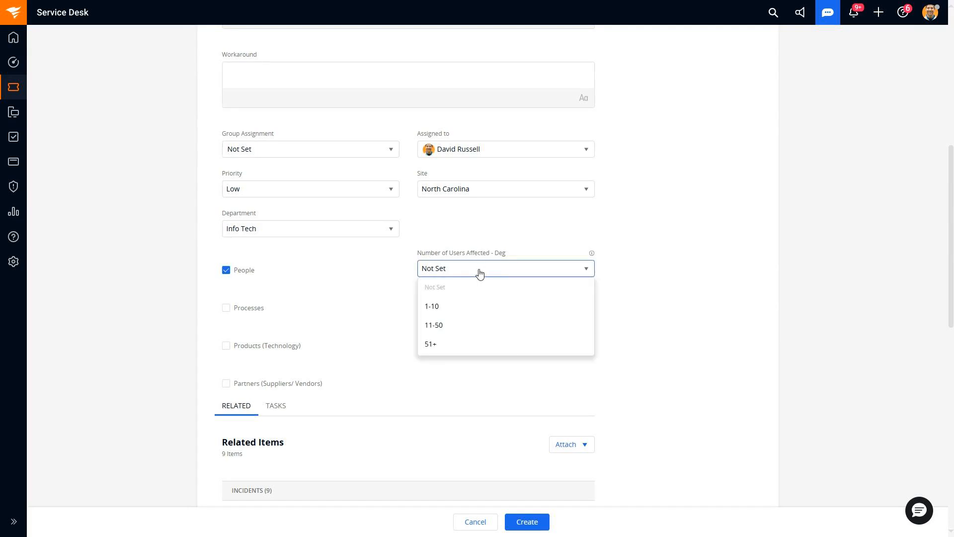
left_click(226, 345)
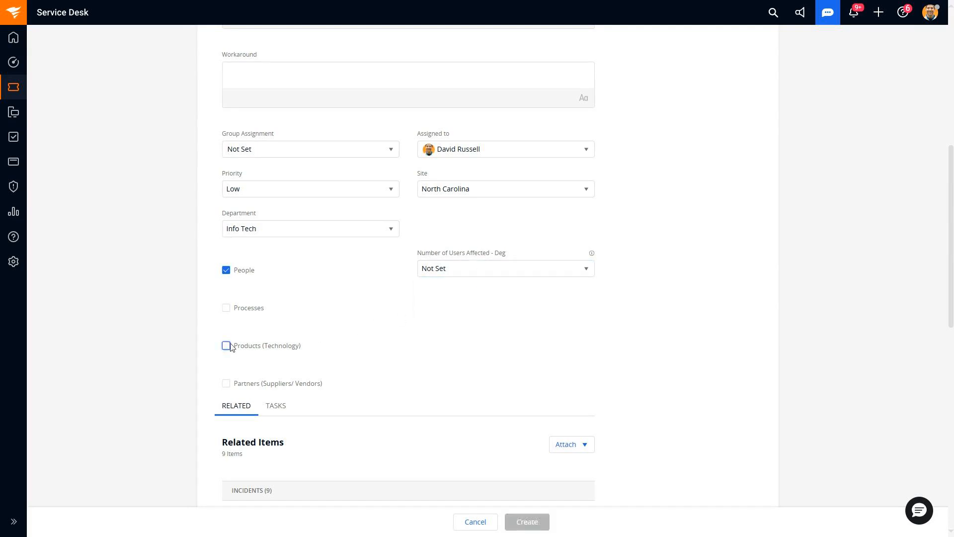
left_click(452, 343)
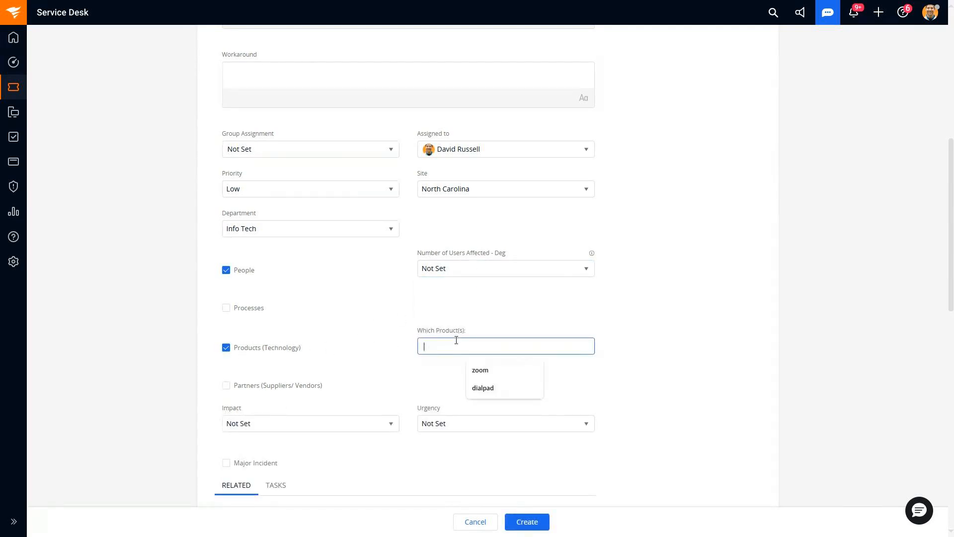
- Review the related incidents attached to the new problem
scroll(455, 338, "down", 5)
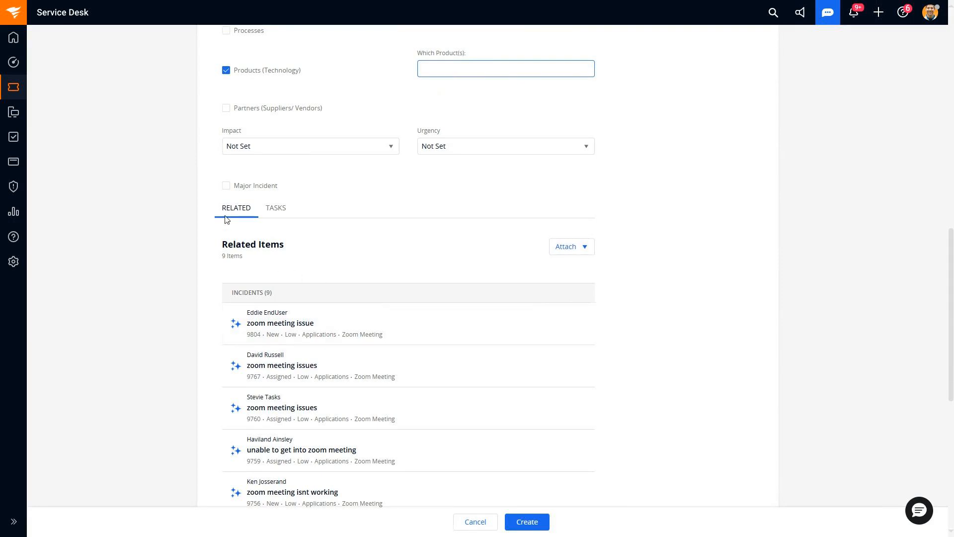
left_click_drag(273, 293, 260, 292)
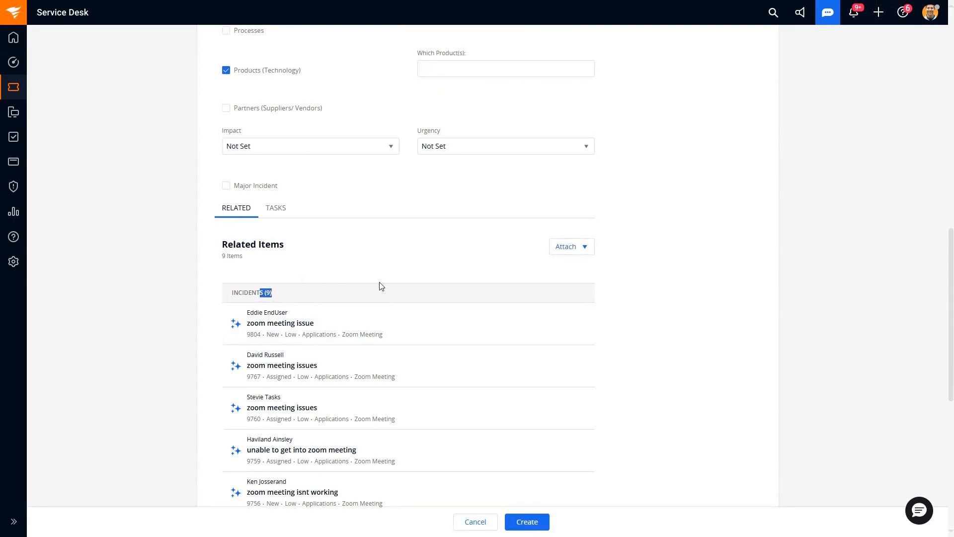
scroll(380, 286, "down", 2)
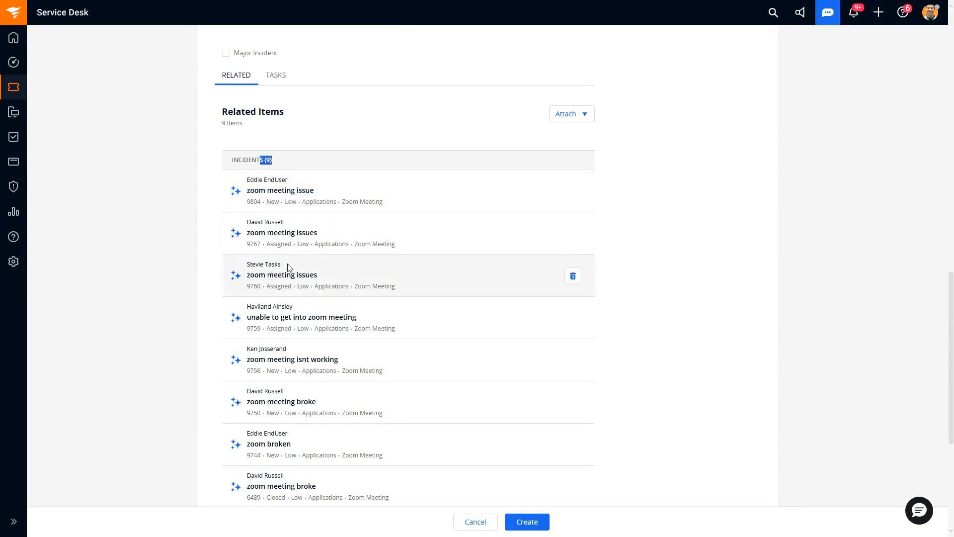
- Create the Zoom Meeting Connection Issues problem with its related incidents and open the list of all problems
scroll(288, 267, "down", 3)
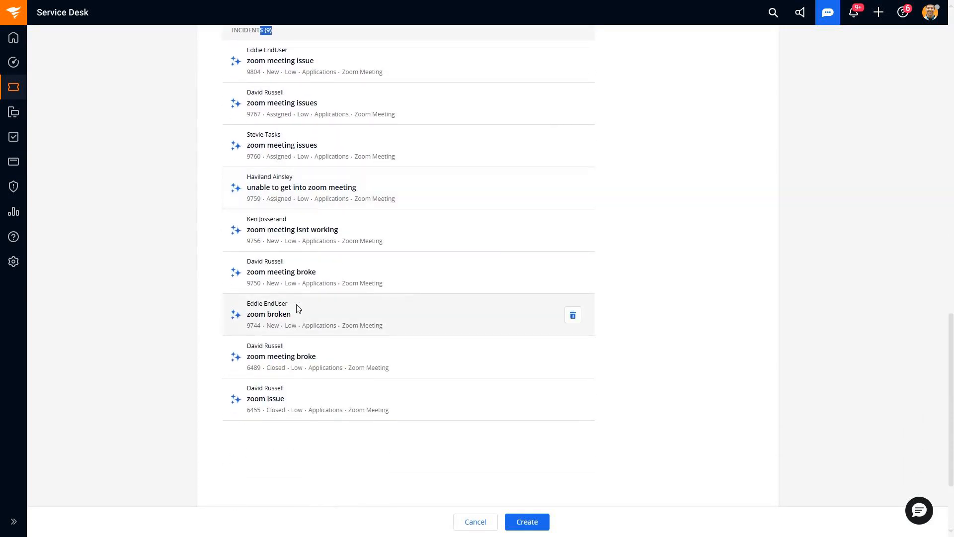
left_click(546, 523)
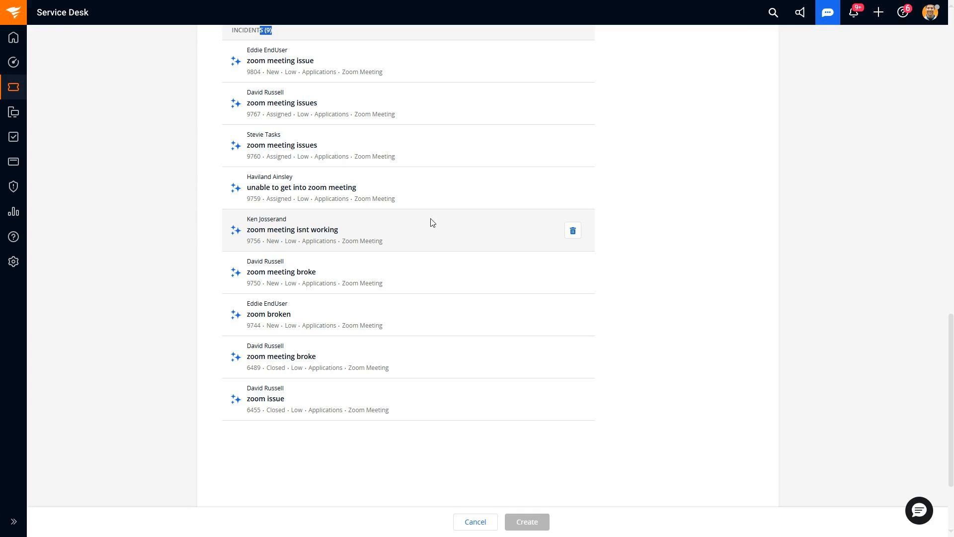
scroll(432, 223, "up", 3)
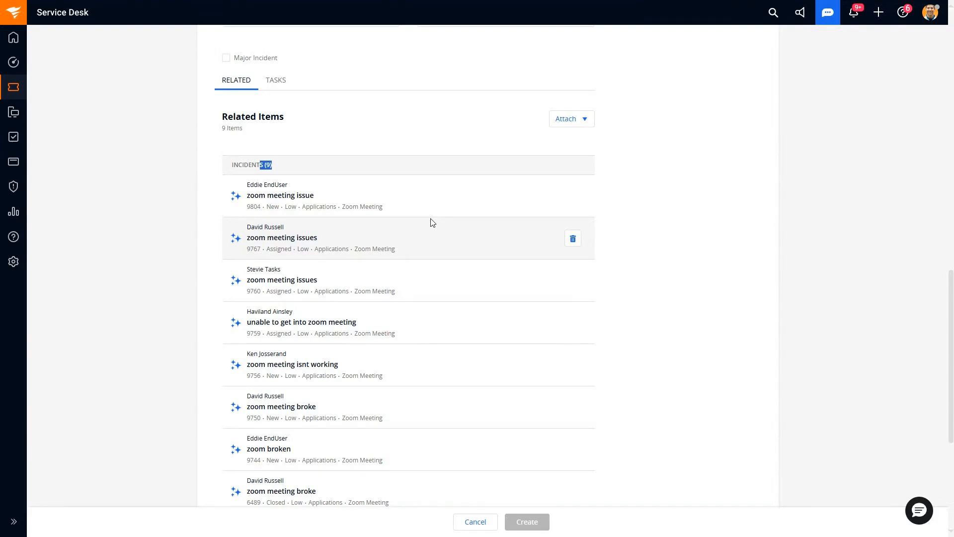
scroll(431, 222, "up", 16)
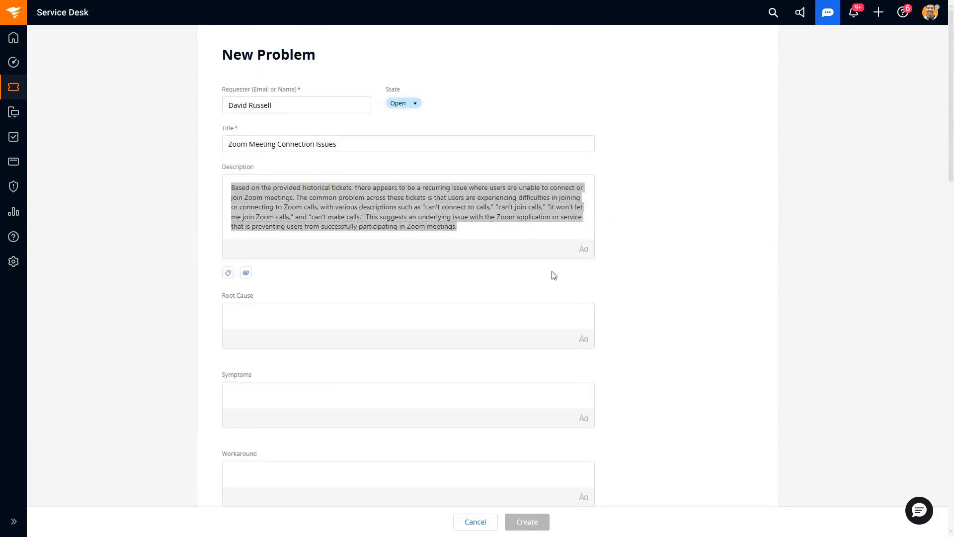
left_click(494, 239)
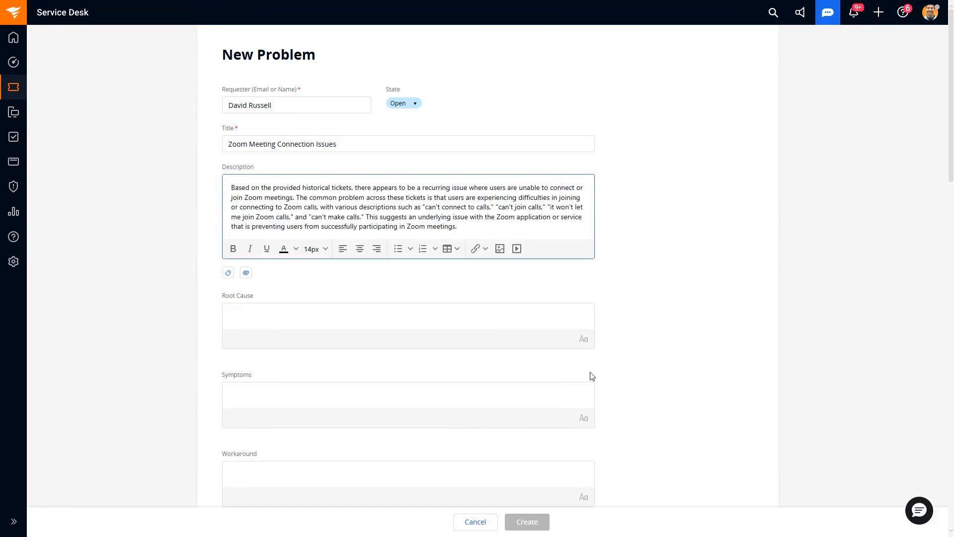
scroll(591, 375, "down", 18)
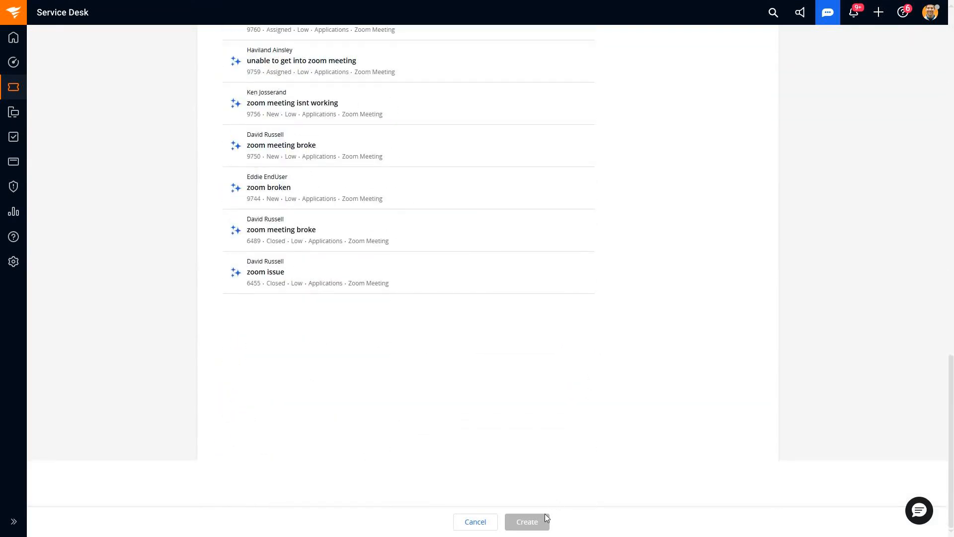
mouse_move(19, 97)
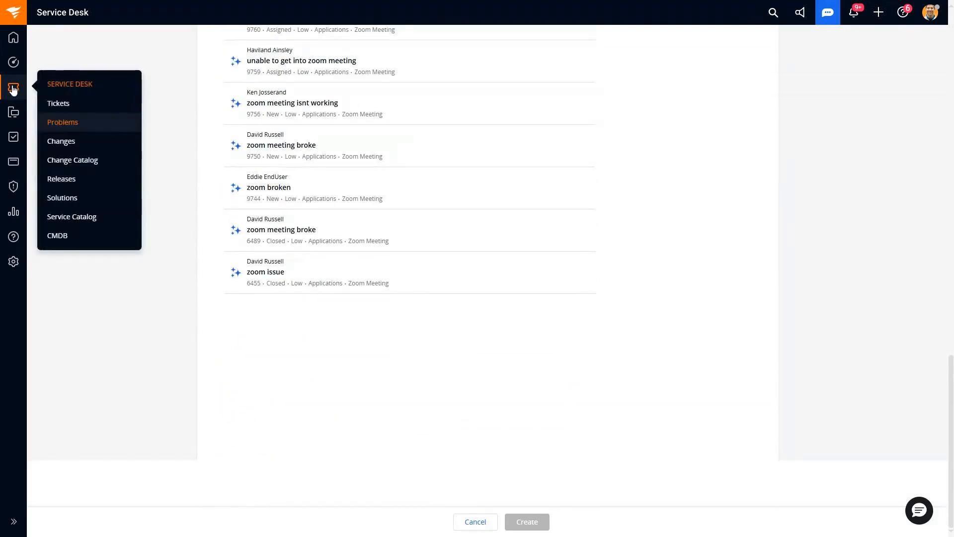
left_click(60, 124)
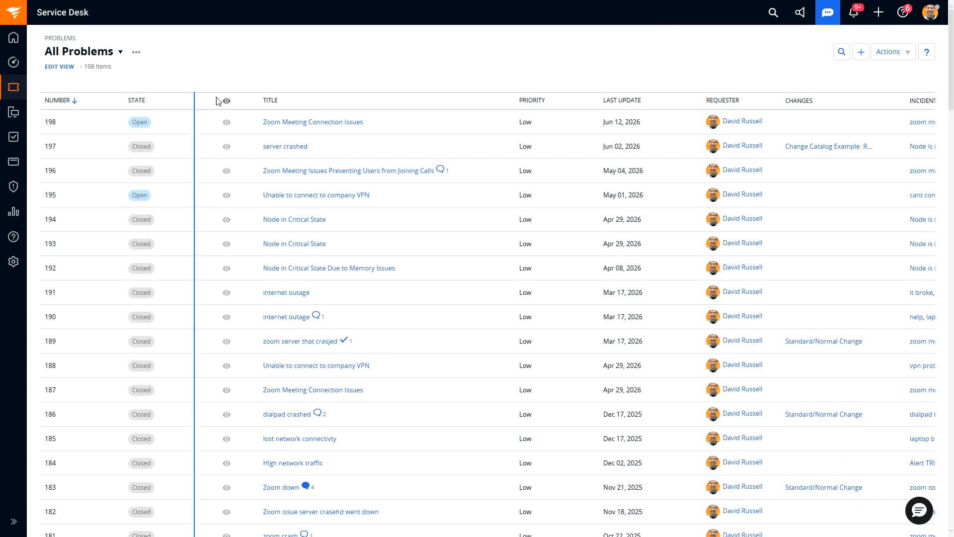
- Start a new service catalog item and name it Equipment request
mouse_move(14, 87)
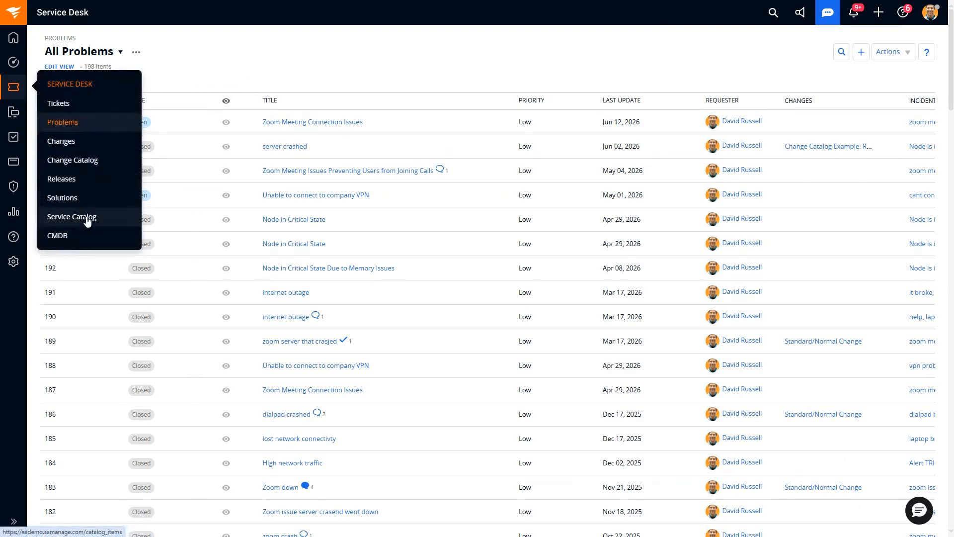
left_click(87, 219)
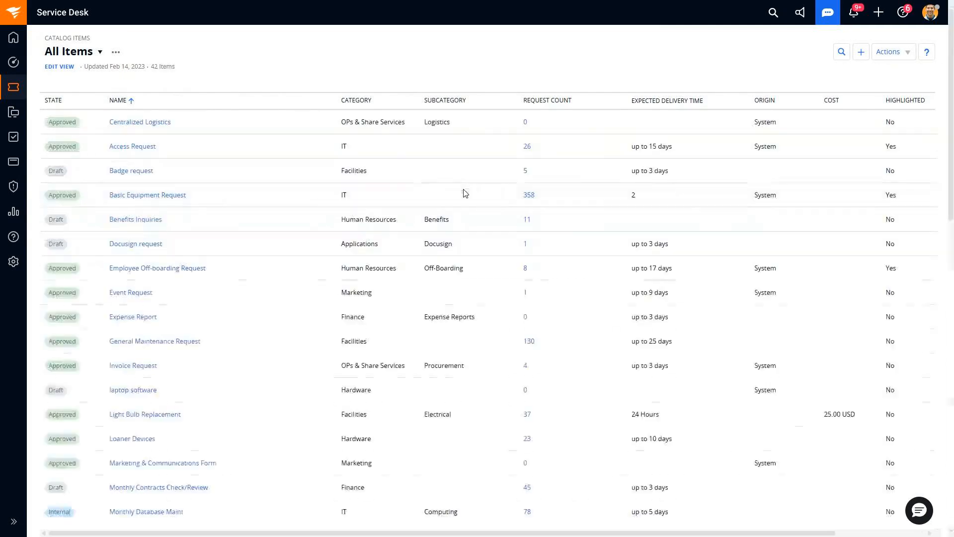
left_click(898, 51)
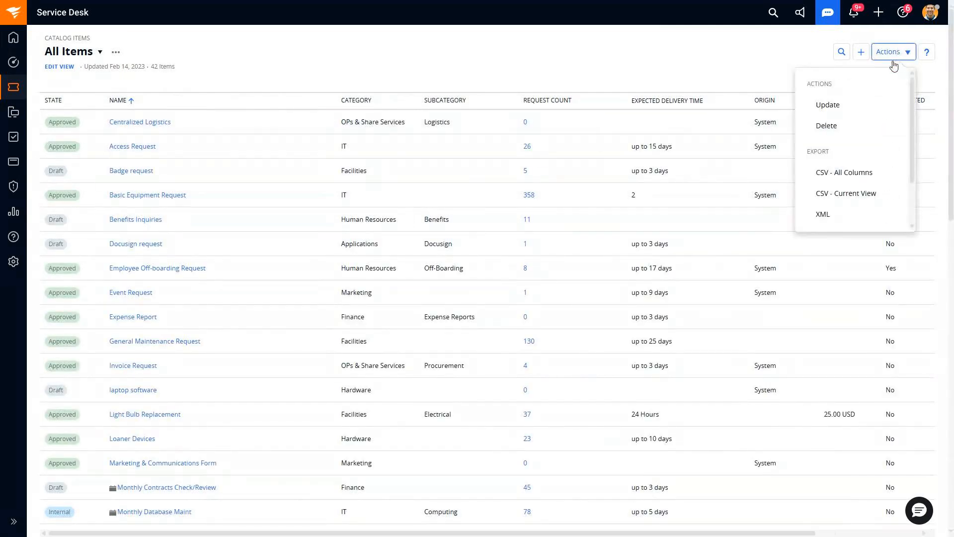
left_click(862, 52)
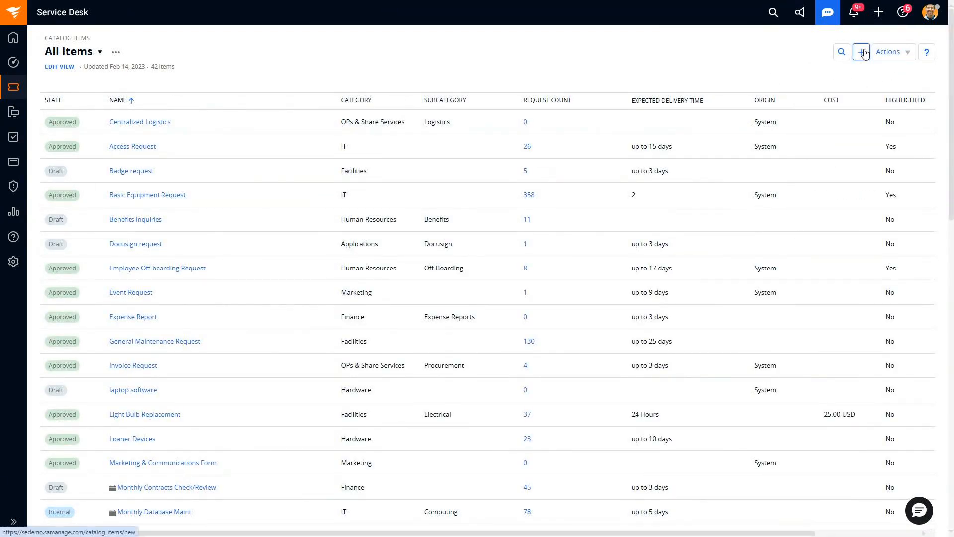
left_click(862, 52)
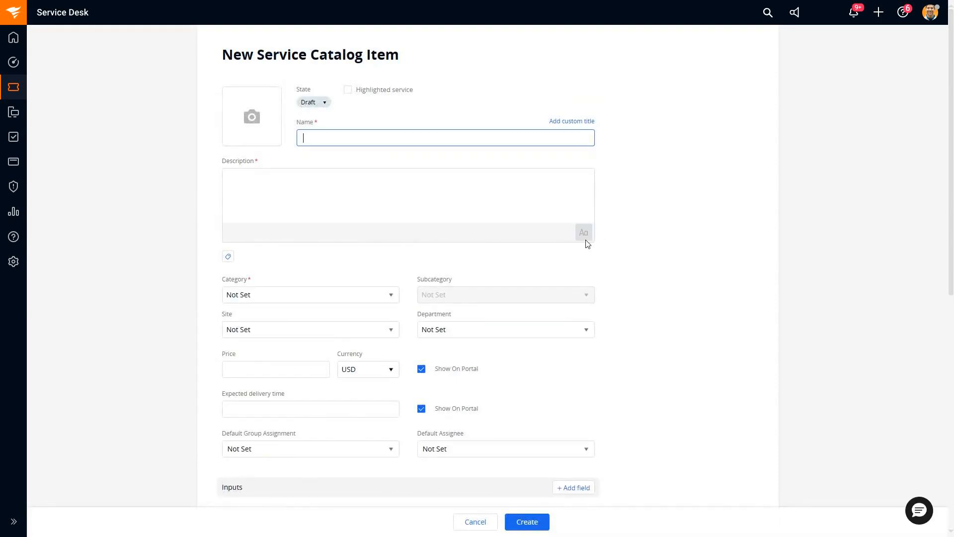
scroll(586, 244, "down", 3)
scroll(586, 243, "down", 2)
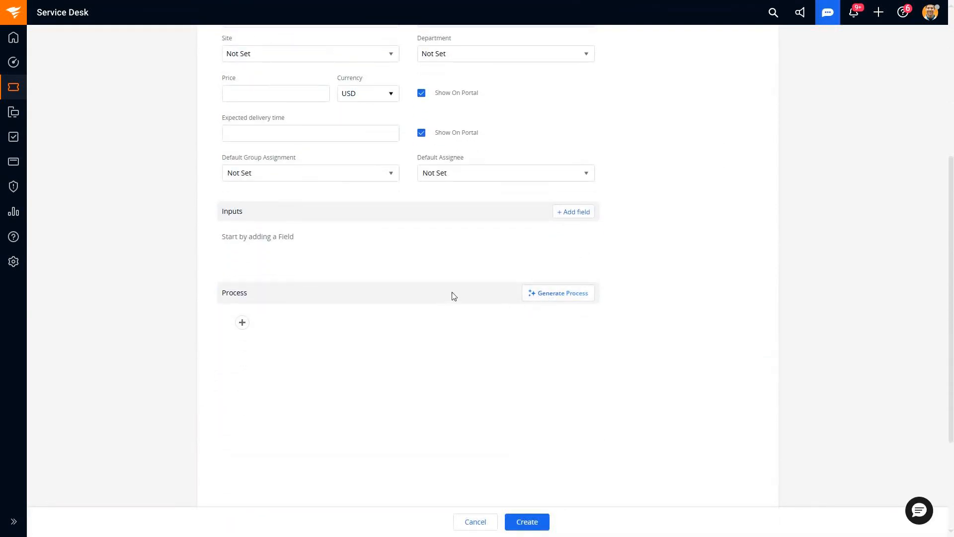
scroll(498, 296, "up", 5)
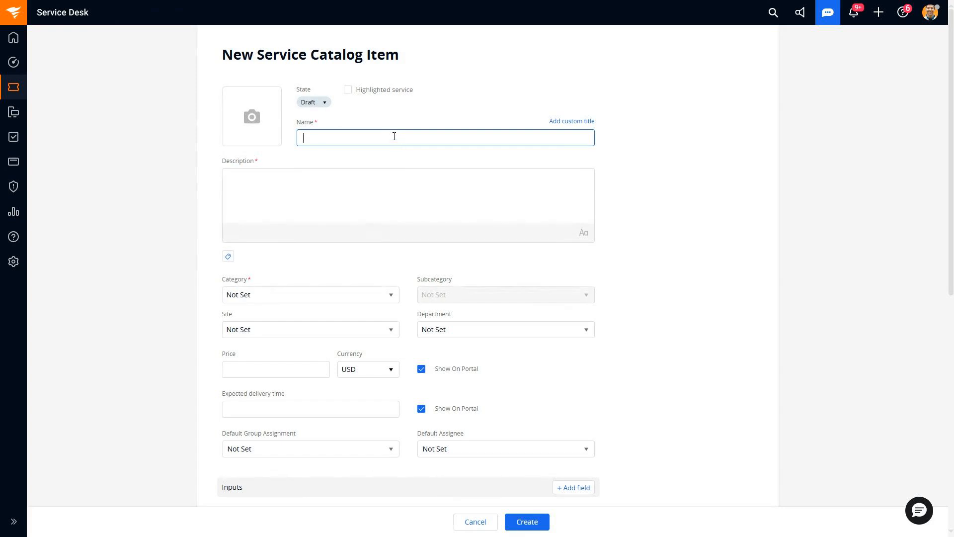
type("Equip")
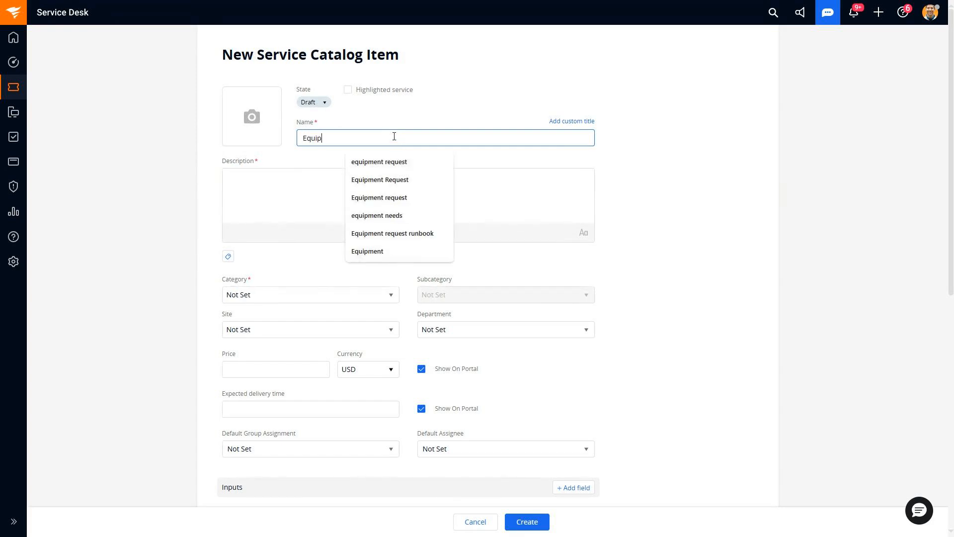
type("ment request")
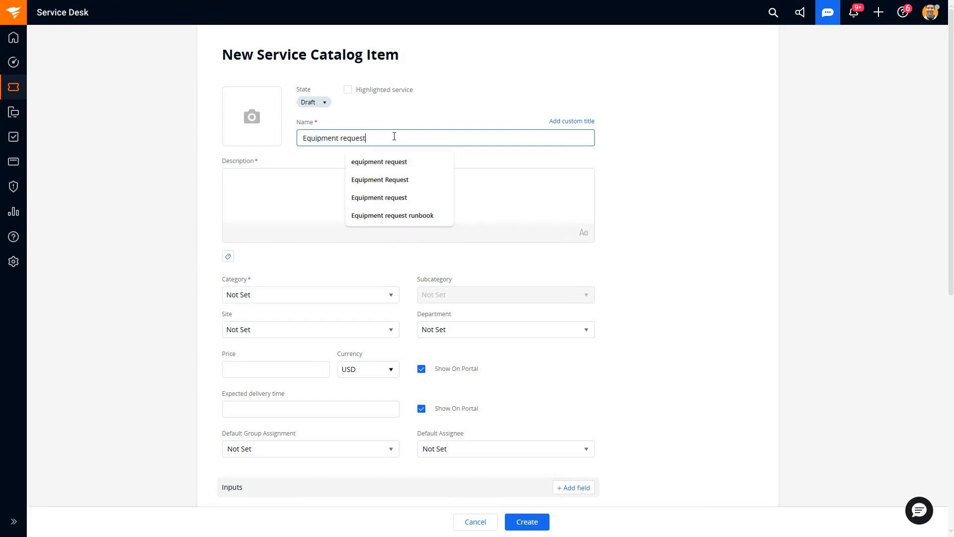
- Check which step types can be added manually to the catalog item's process
scroll(394, 136, "down", 5)
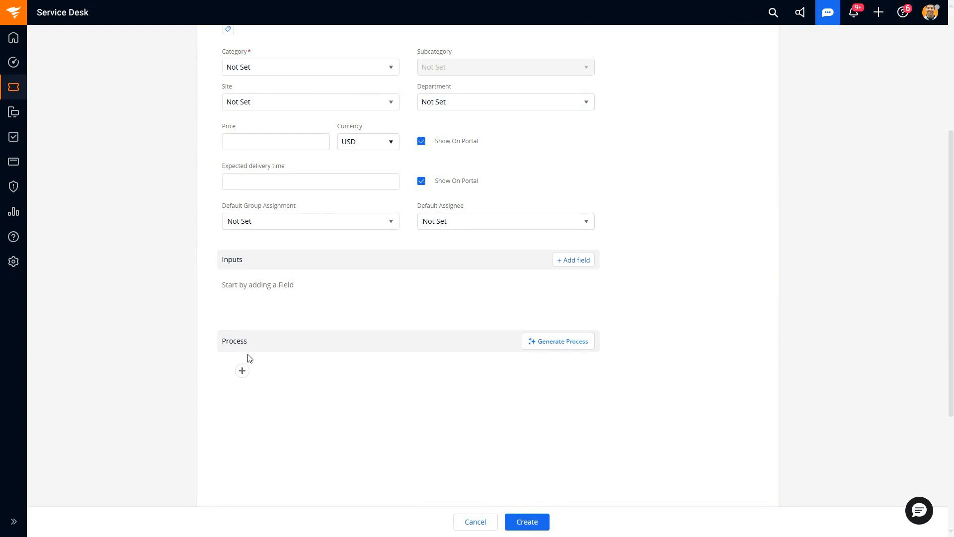
left_click(242, 370)
scroll(299, 383, "down", 2)
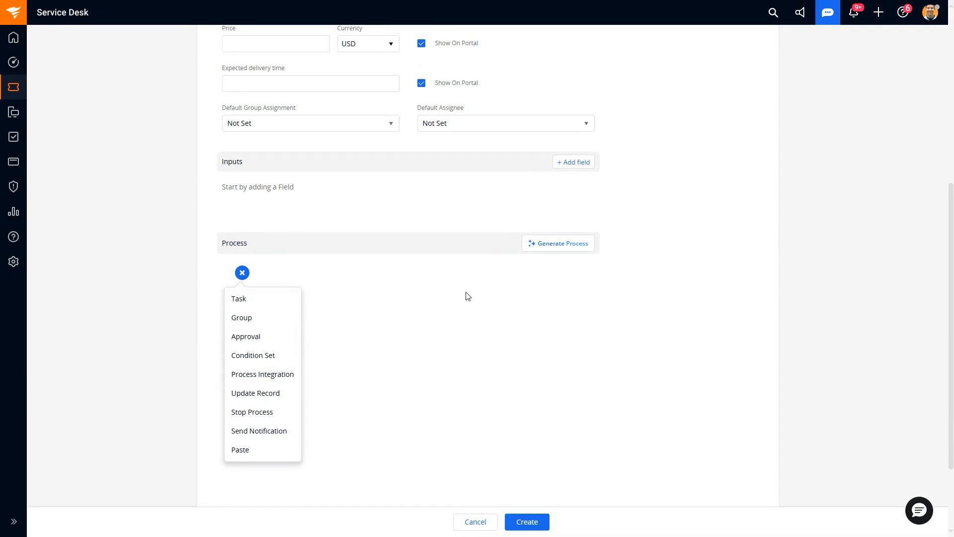
- Generate the catalog item's process from the Word file "laptop request procedure doc", found by searching for laptop
left_click(557, 250)
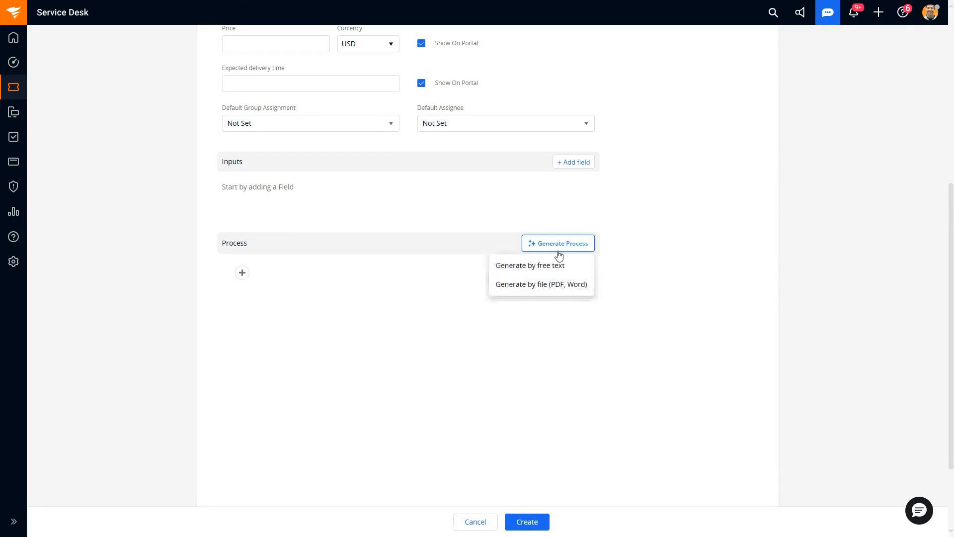
left_click(567, 283)
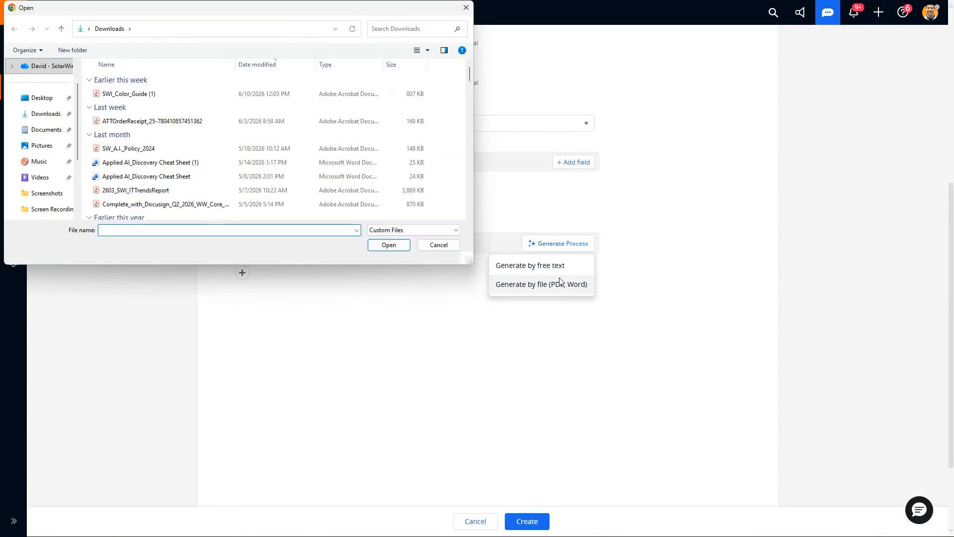
left_click(393, 29)
type("lap")
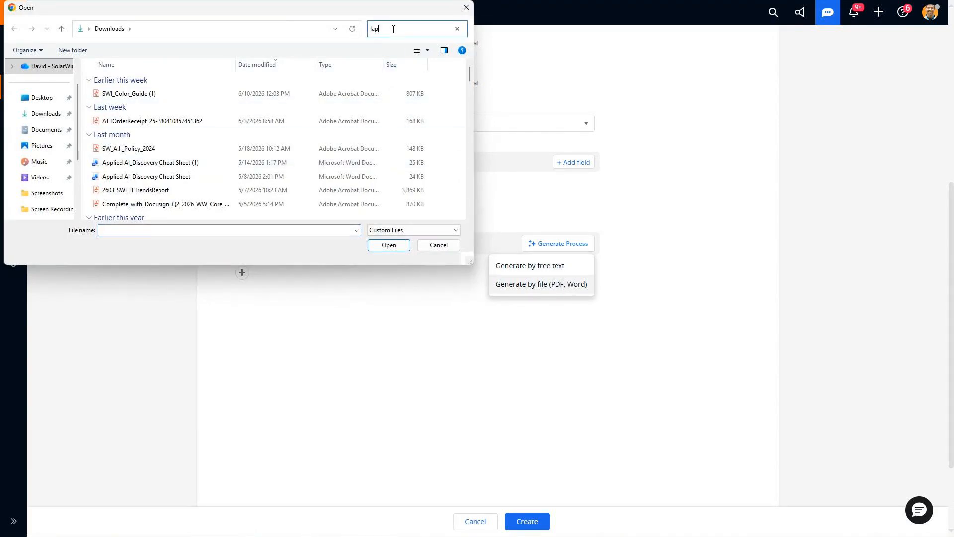
type("top")
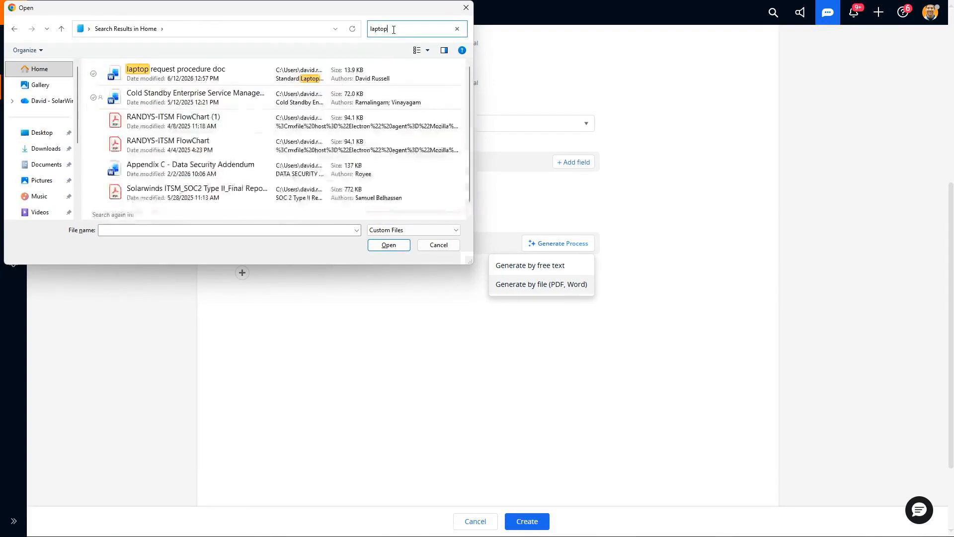
left_click(201, 81)
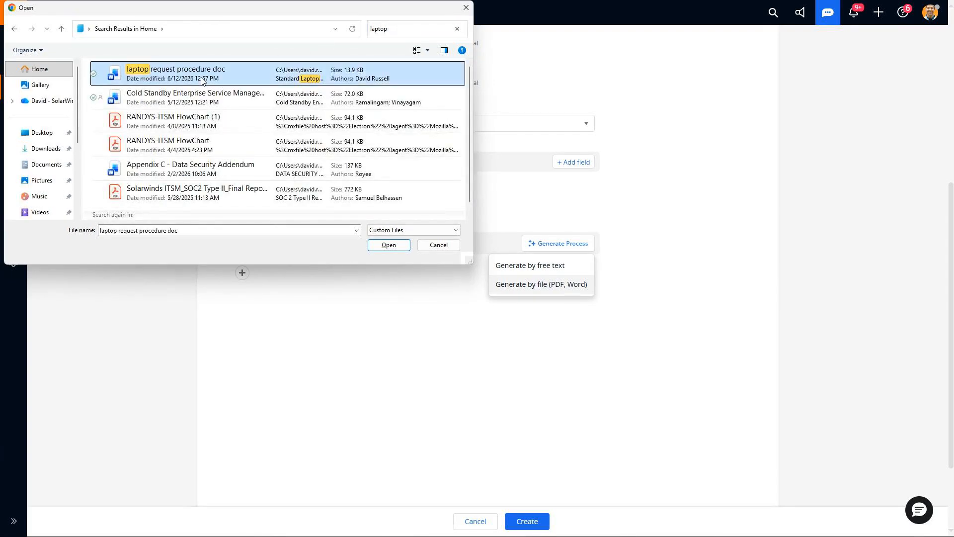
left_click(389, 246)
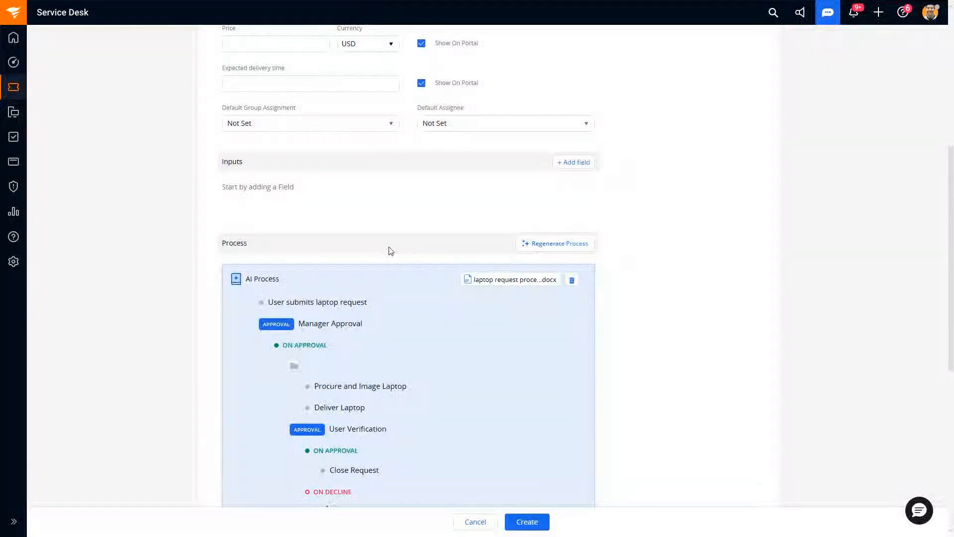
- Review the laptop request procedure document in Word, highlighting the routing to the user's manager for approval, and close it
left_click(496, 272)
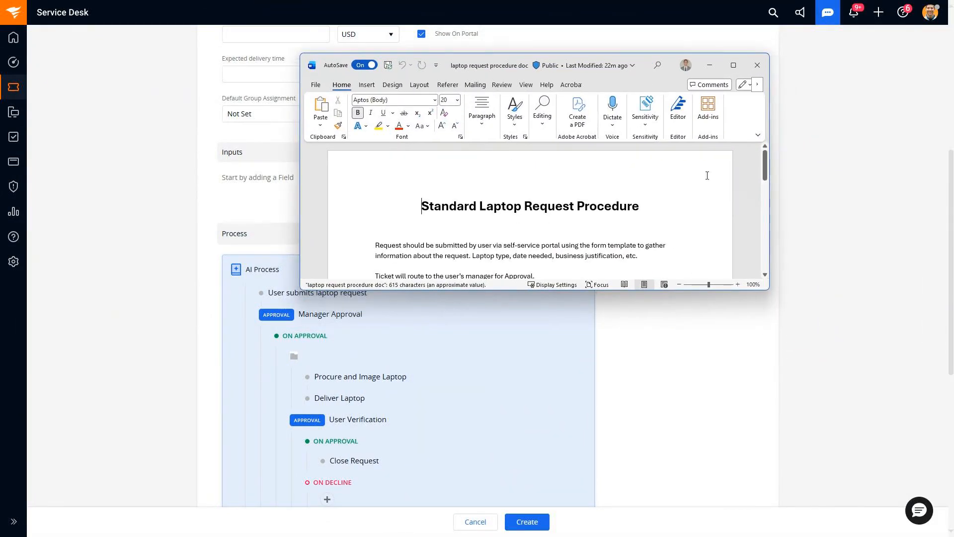
left_click_drag(769, 289, 769, 448)
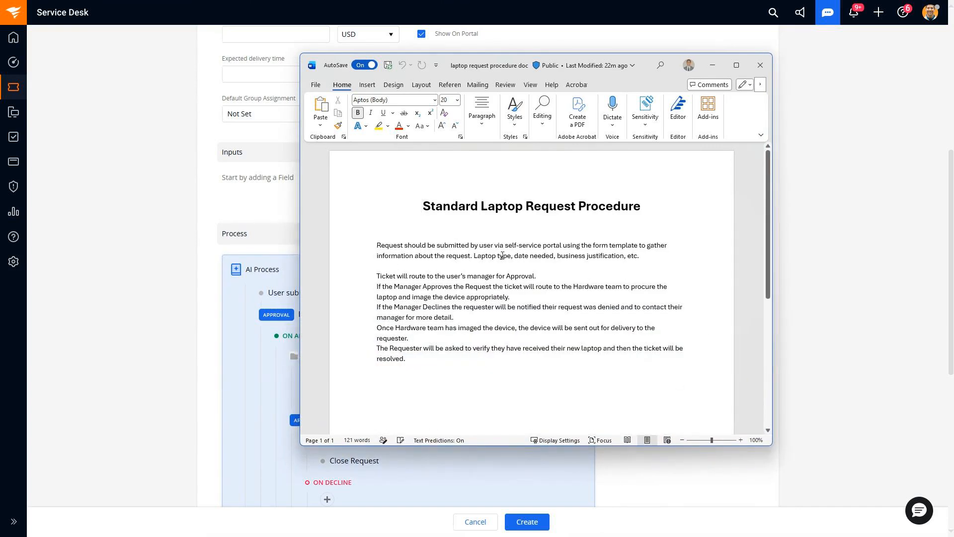
left_click_drag(537, 278, 409, 276)
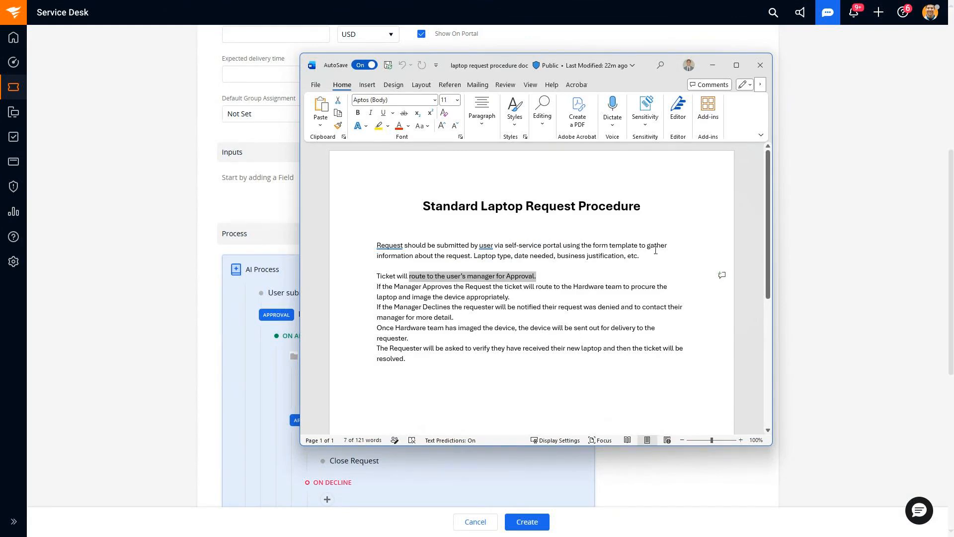
left_click(760, 65)
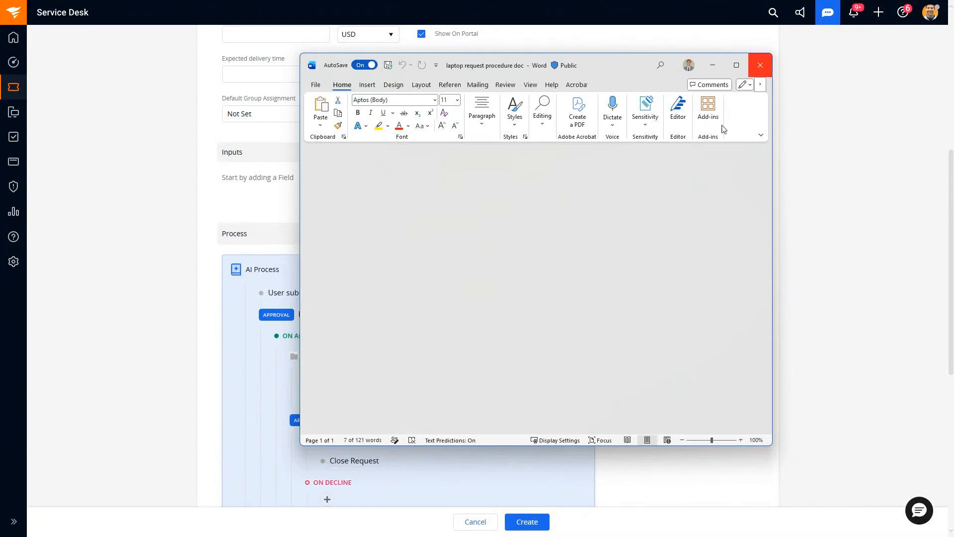
- Review the details of the generated Manager Approval, Procure and Image Laptop, and Deliver Laptop steps, and cancel the new catalog item
scroll(631, 285, "down", 2)
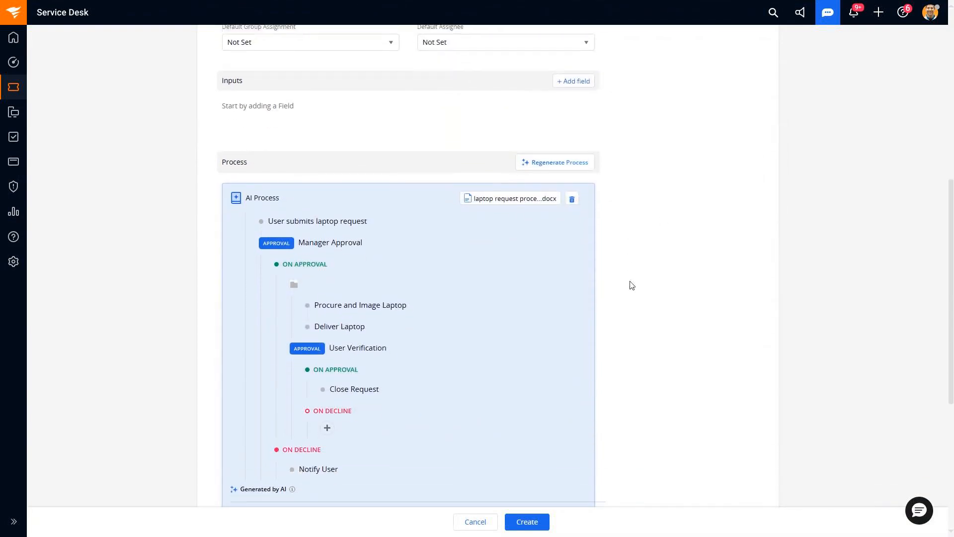
mouse_move(375, 204)
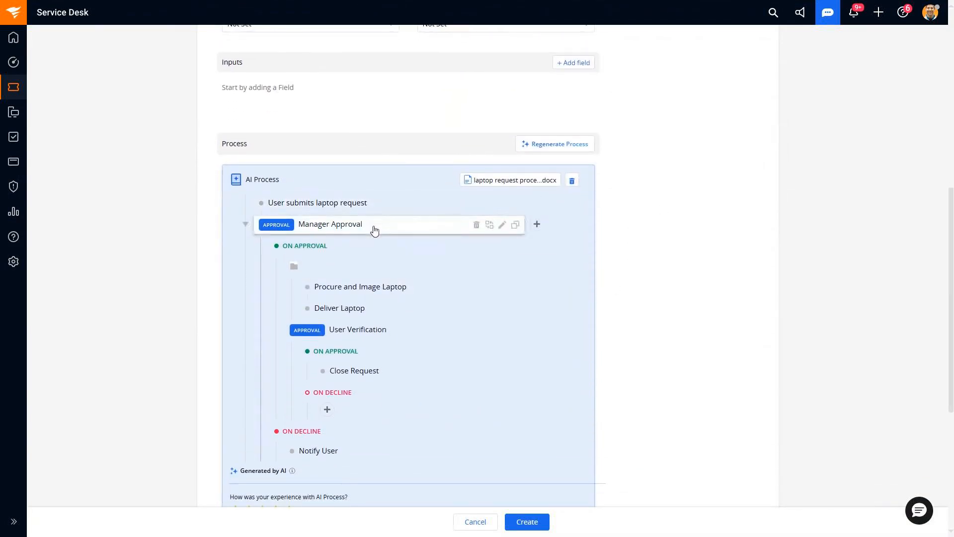
left_click(375, 230)
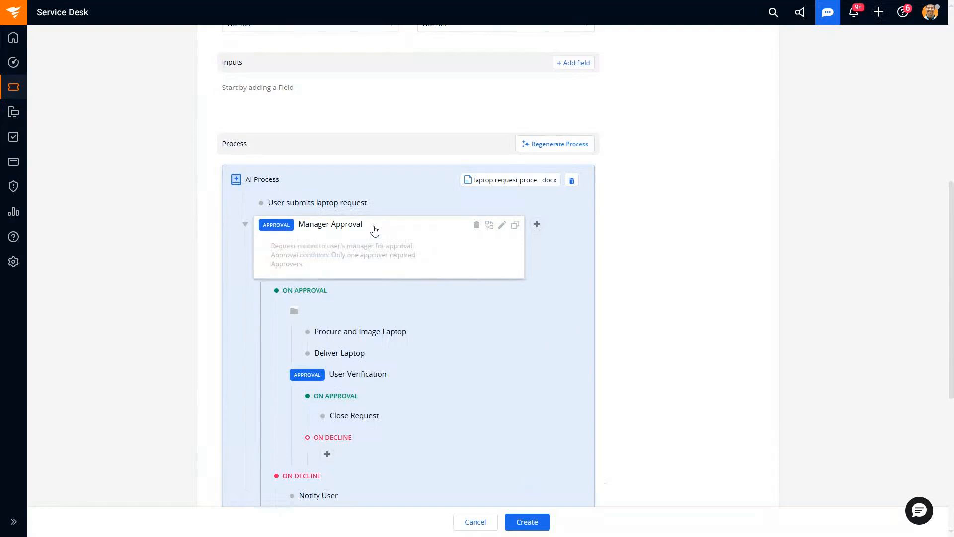
left_click(358, 331)
scroll(357, 332, "down", 2)
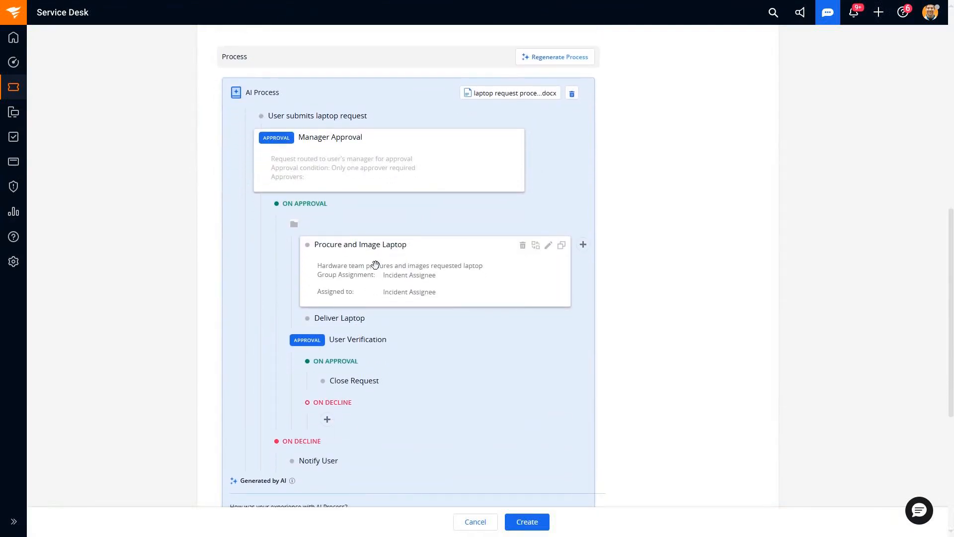
left_click(365, 323)
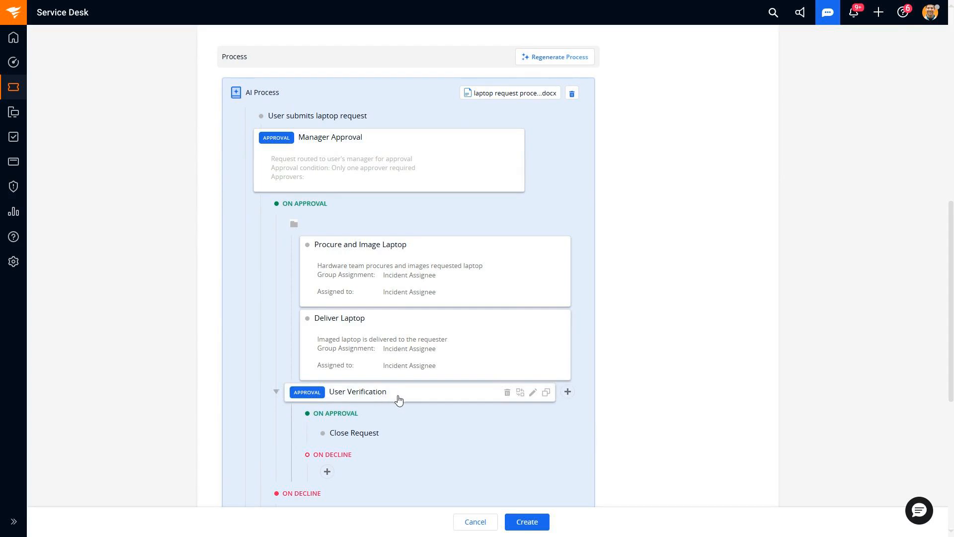
left_click(475, 521)
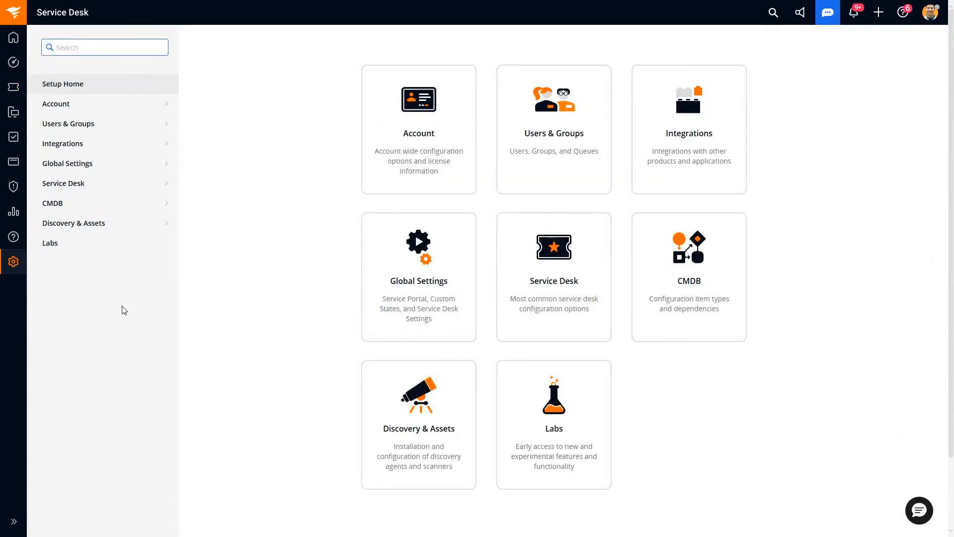
- Open the Service Desk runbooks in the setup area and begin generating a new runbook from free text
left_click(102, 185)
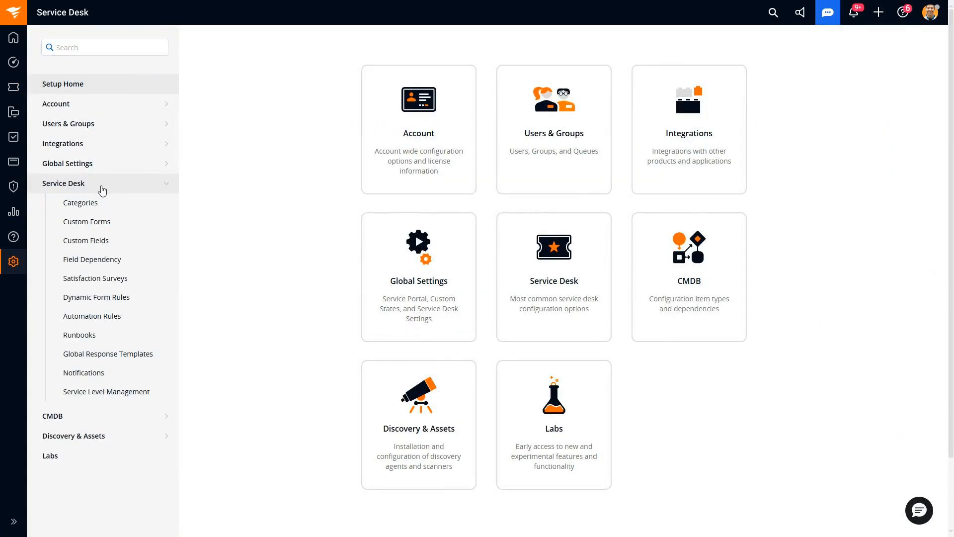
left_click(99, 341)
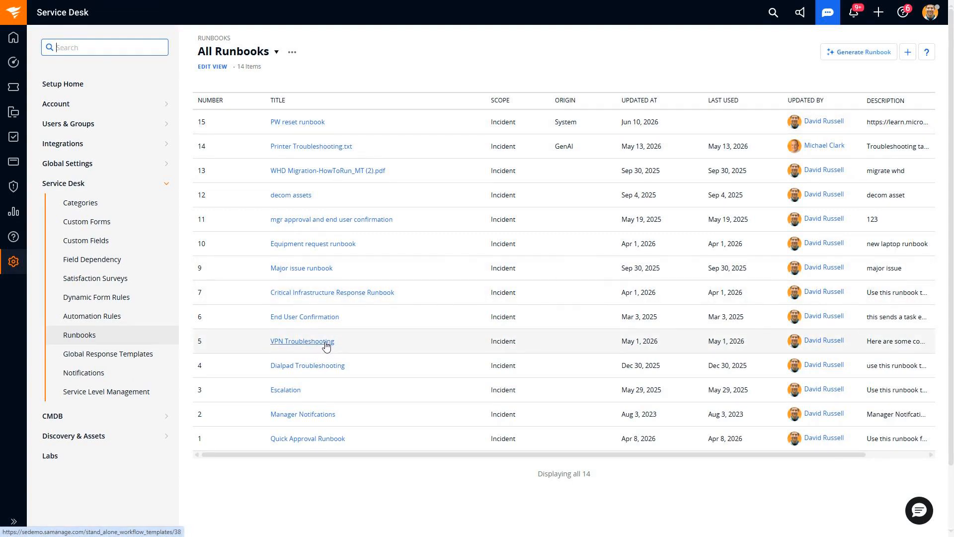
left_click(846, 52)
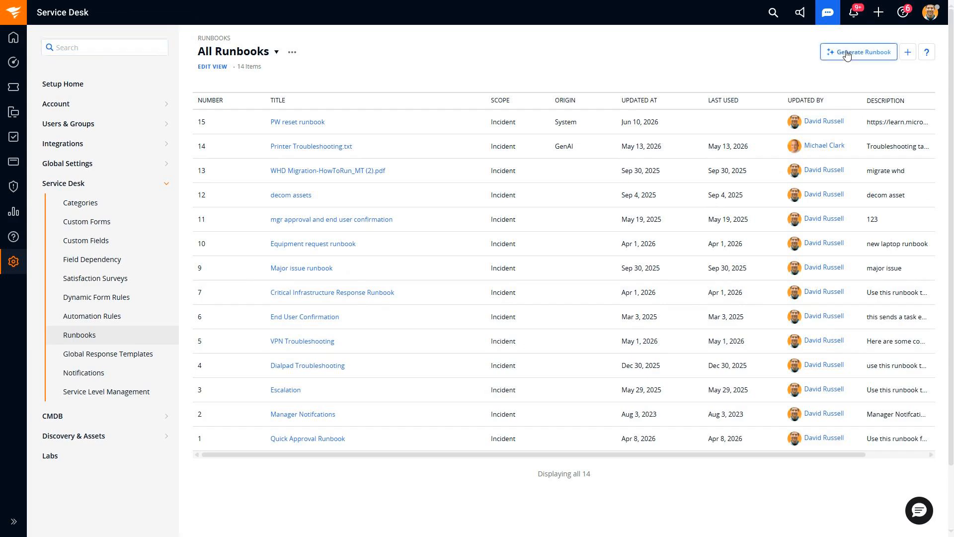
left_click(846, 77)
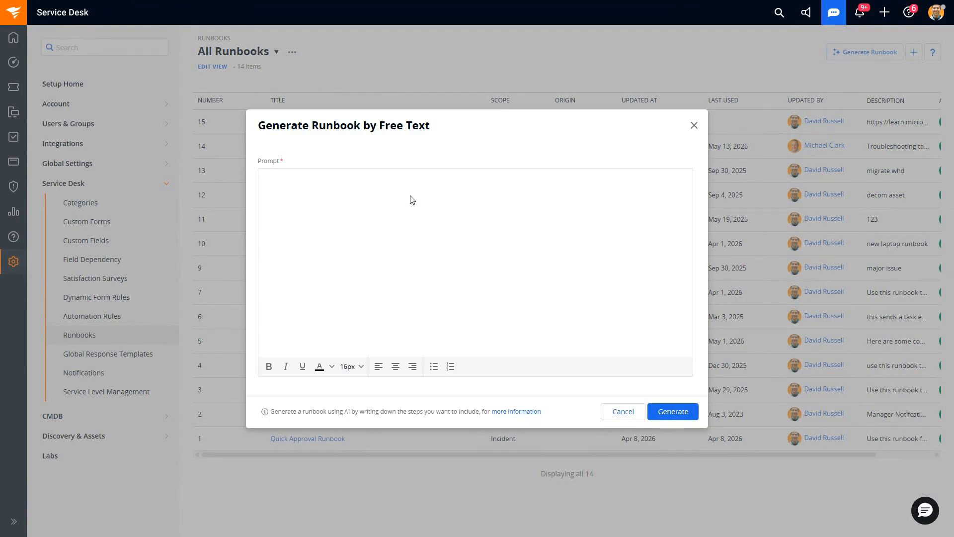
- Generate the runbook from a prompt with "do step 1", "so step2", a named person doing step 3, and resolving the ticket, and review its process
type("do step 1")
key("Return")
type("so step2 david has to do step ")
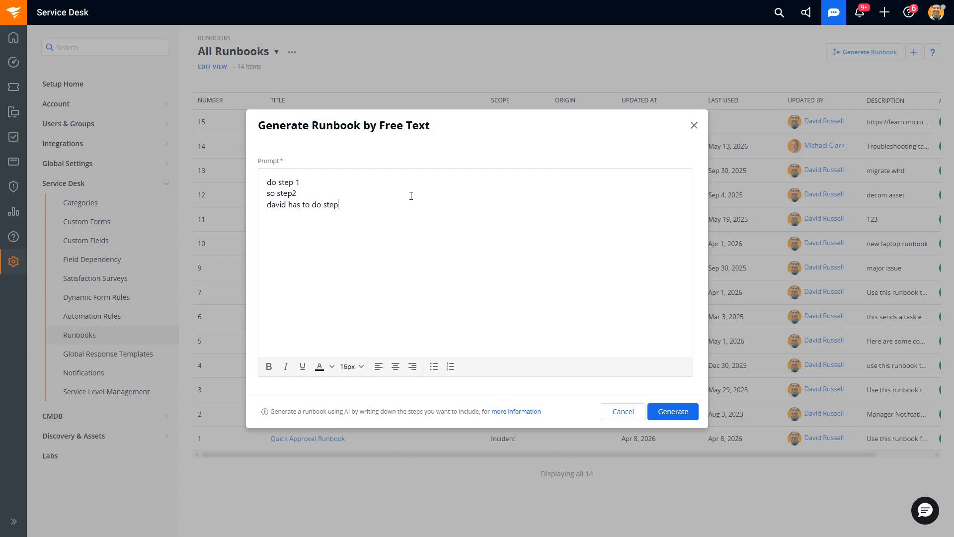
type("3 and then we can resolve this ticket")
left_click(674, 412)
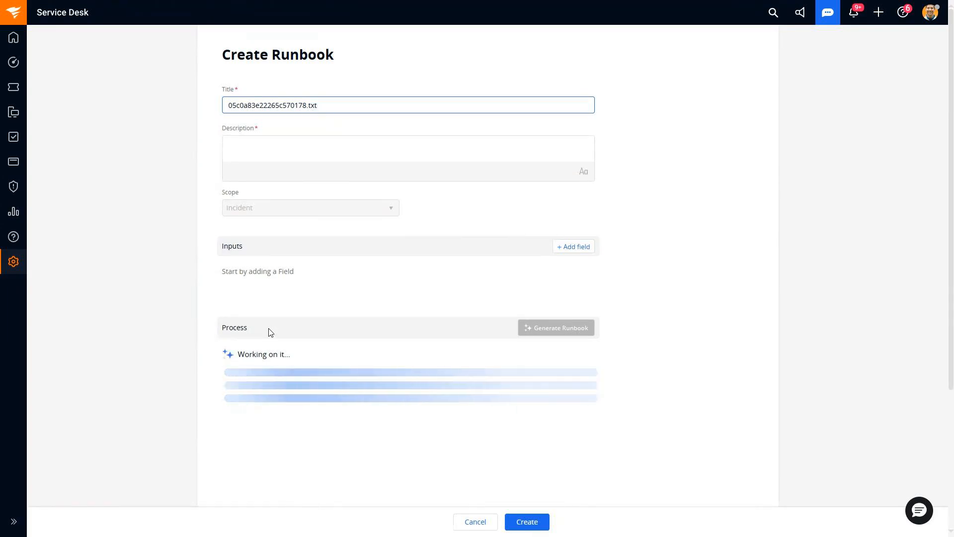
left_click(701, 389)
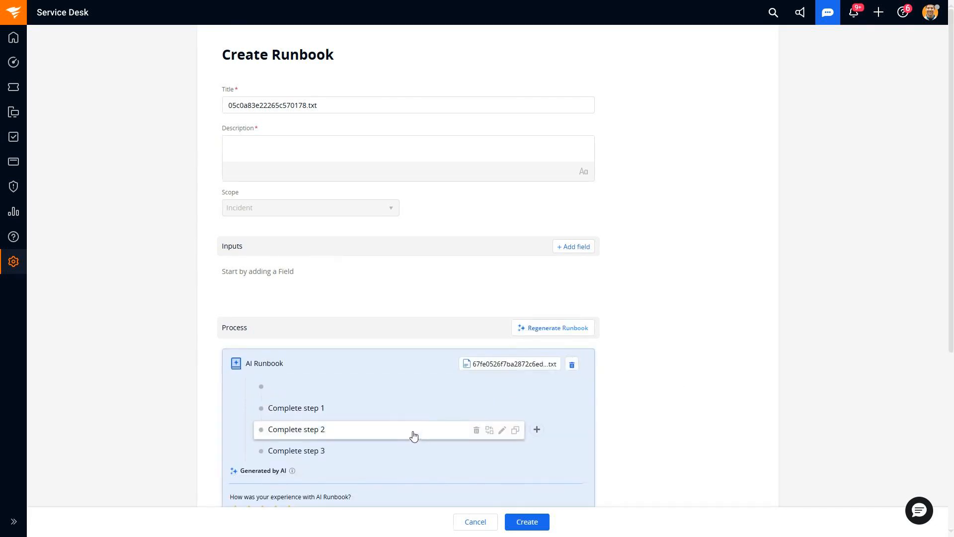
scroll(417, 448, "down", 2)
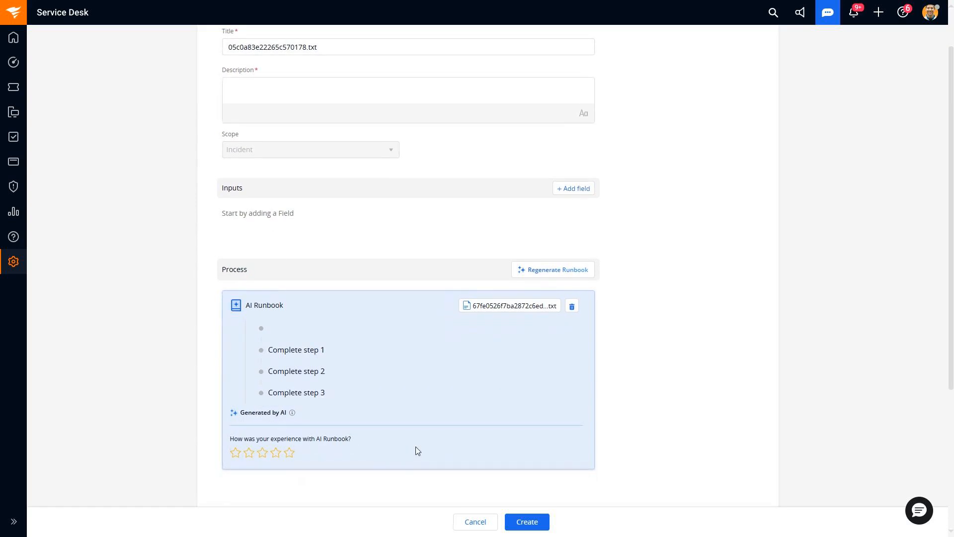